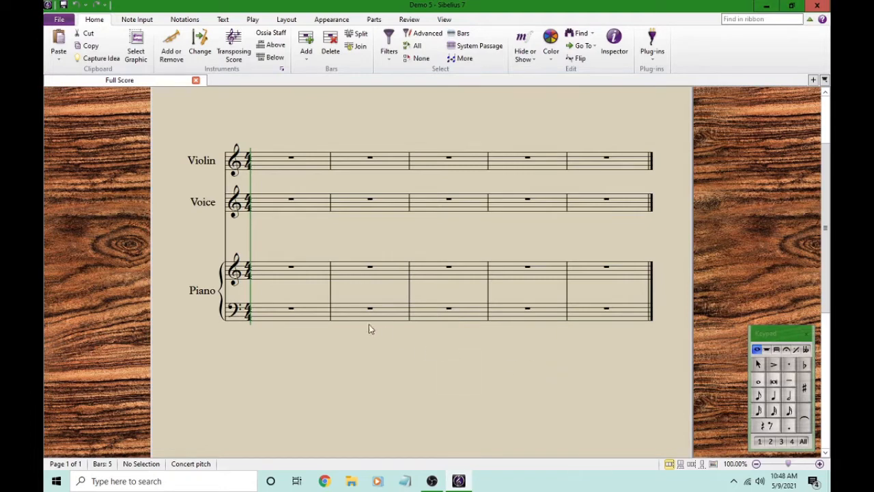
# Enter a whole-note chord of E4 and B4 in bar 1 of the piano's treble staff
pyautogui.click(302, 274)
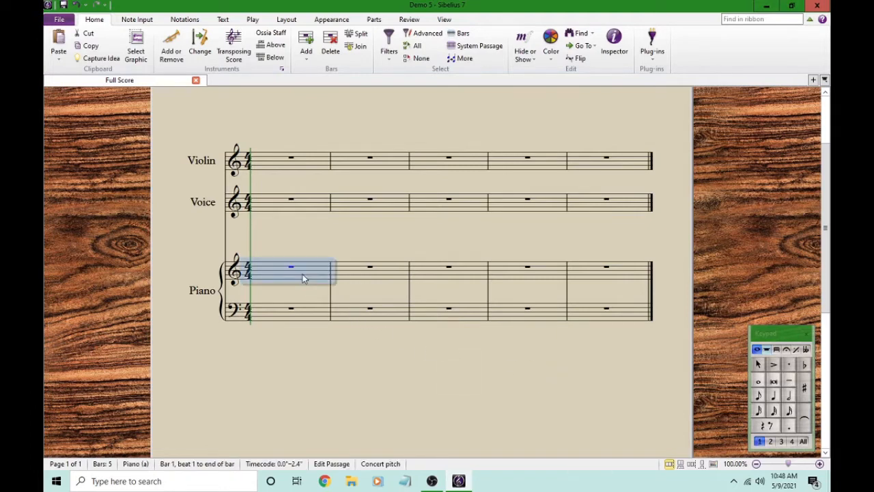
pyautogui.press('n')
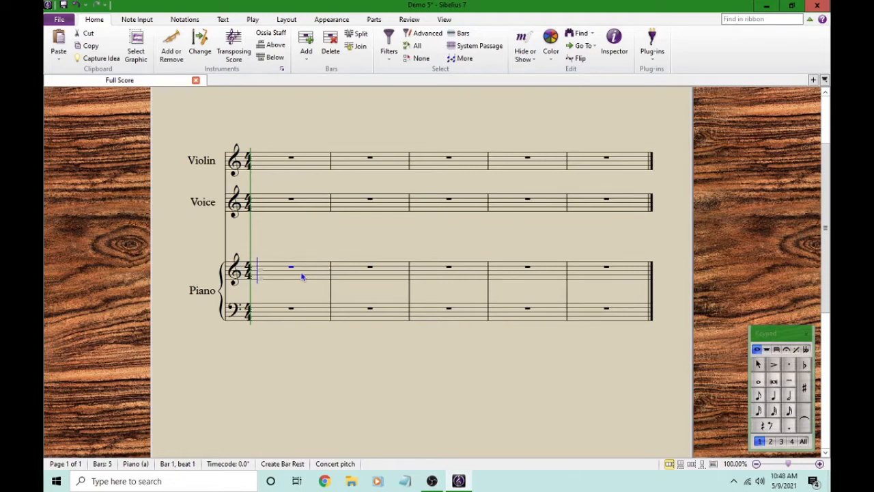
pyautogui.press('Escape')
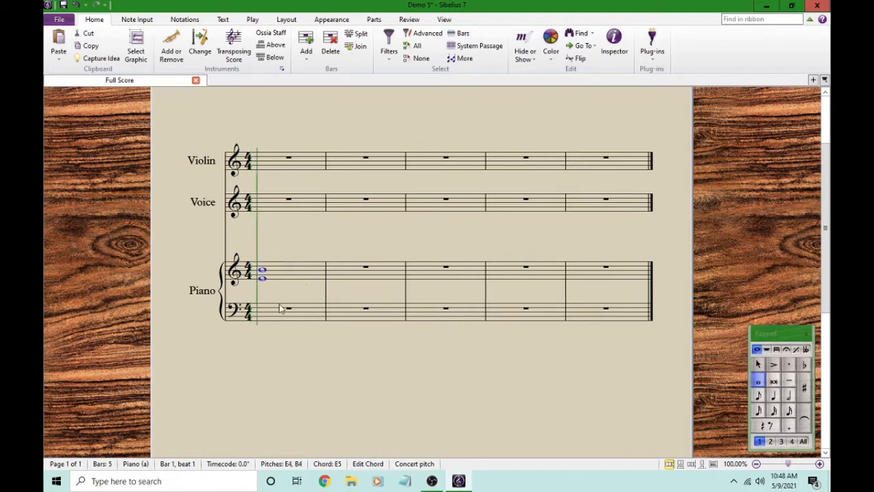
# Enter a whole-note chord of C3 and G3 in bar 1 of the piano's bass staff
pyautogui.click(280, 310)
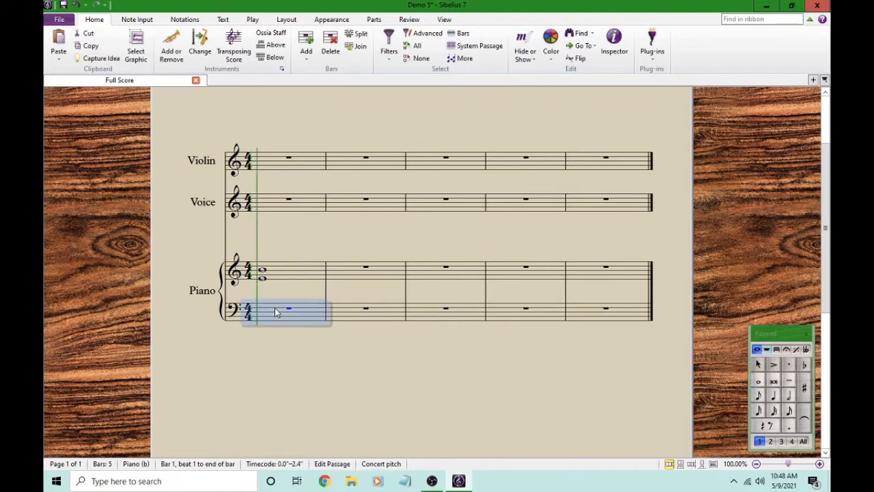
pyautogui.press('n')
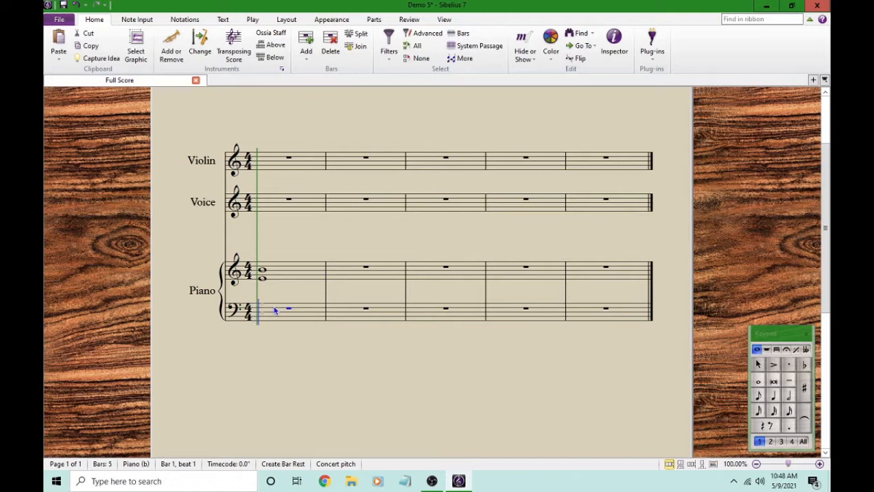
pyautogui.press('c')
pyautogui.press('5')
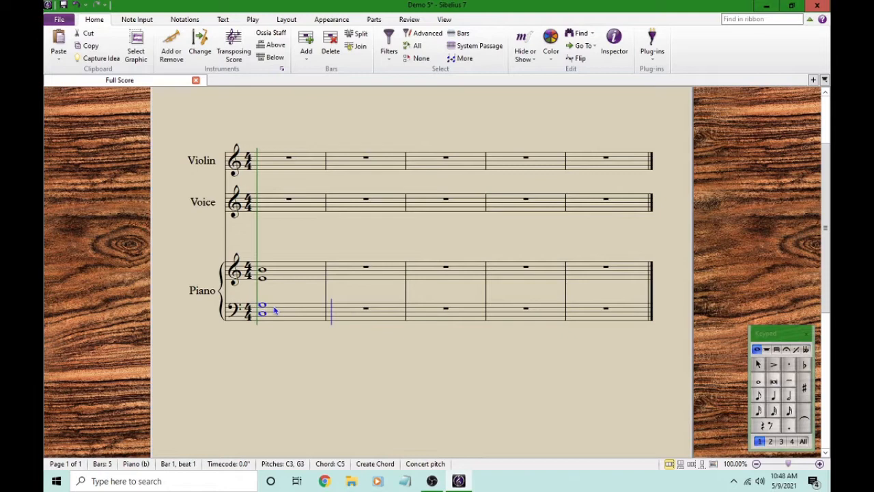
pyautogui.press('Escape')
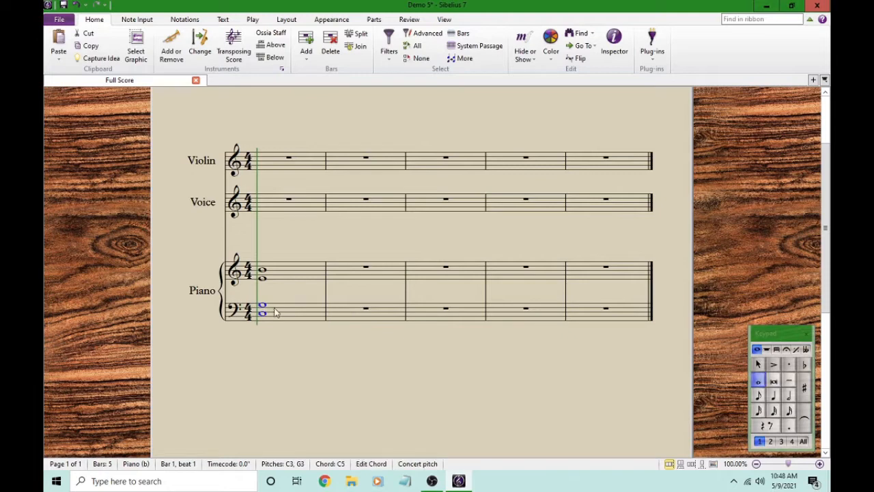
pyautogui.click(308, 241)
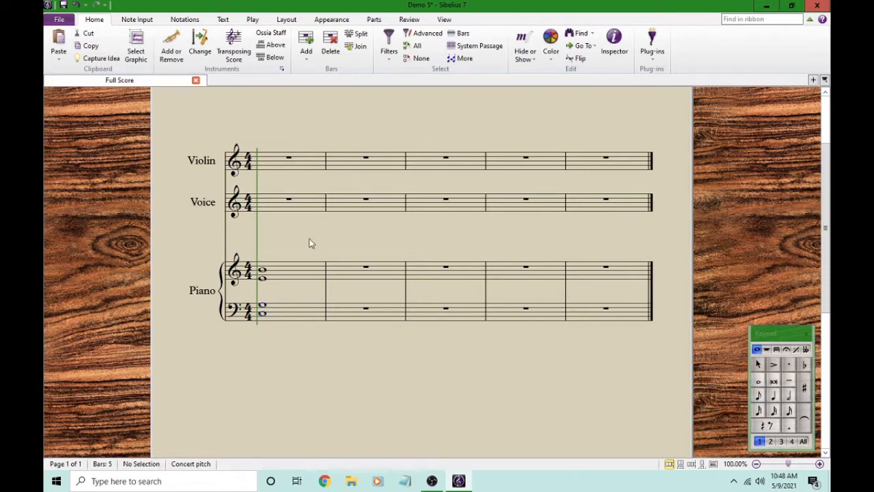
# Repeat the bar 1 chords of both piano staves into bar 2
pyautogui.click(292, 274)
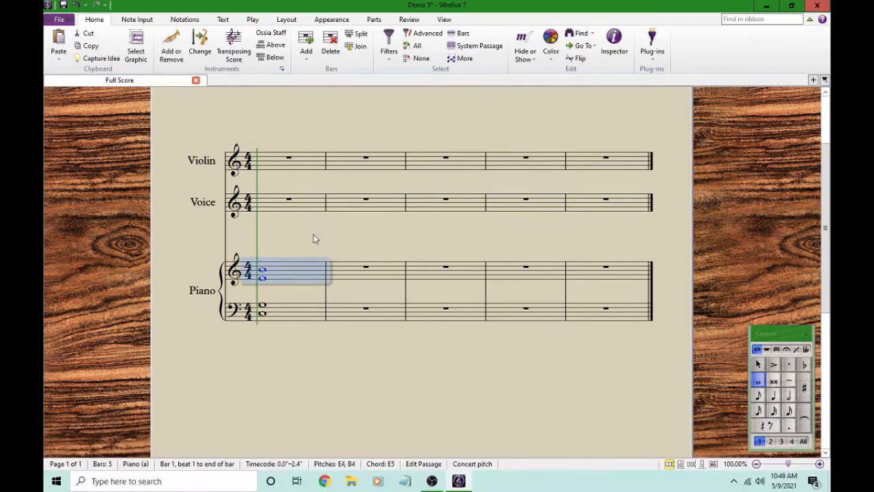
pyautogui.press('r')
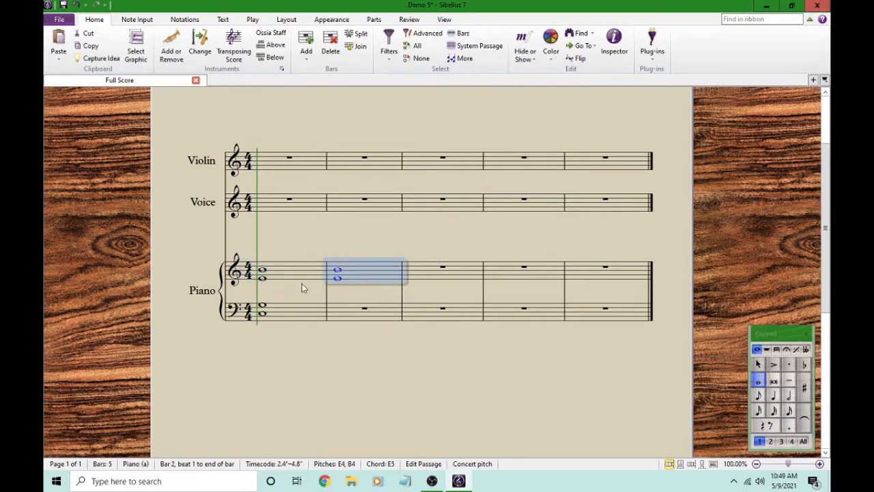
pyautogui.click(303, 312)
pyautogui.press('r')
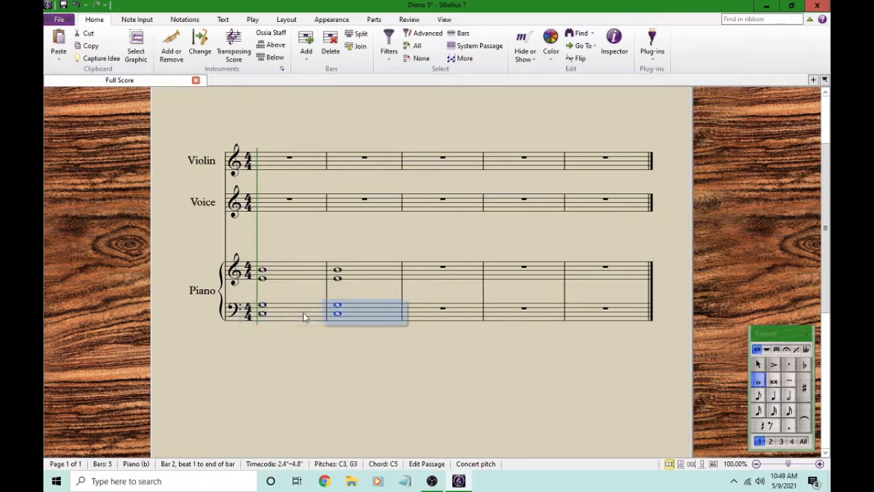
pyautogui.press('Escape')
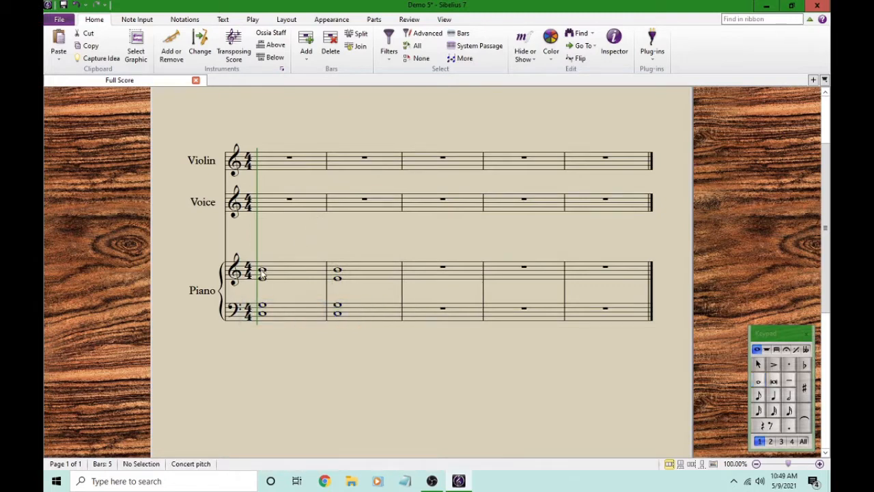
# Enter four B4 quarter notes in bar 3 of the piano's treble staff
pyautogui.click(420, 273)
pyautogui.press('n')
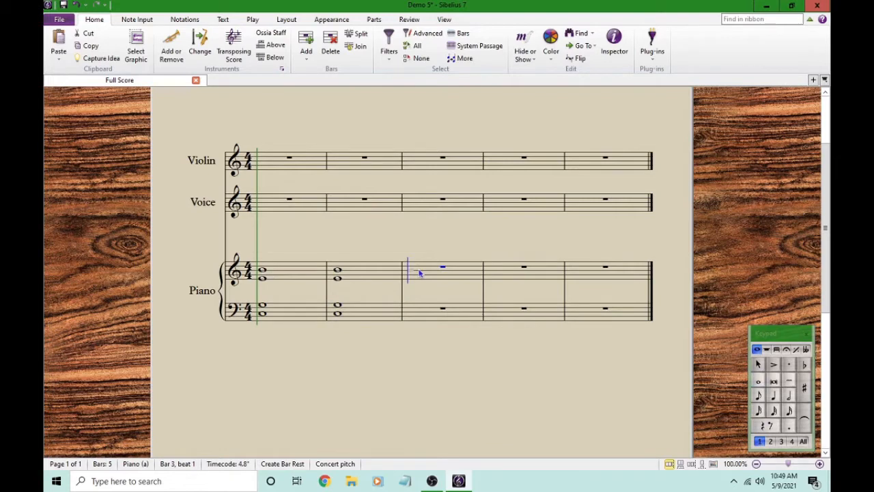
pyautogui.press('b')
pyautogui.press('b')
pyautogui.press('b')
pyautogui.press('b')
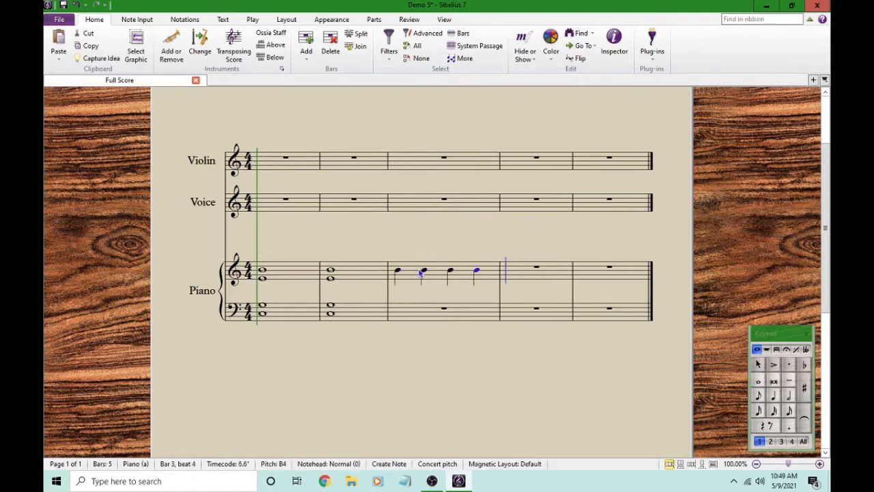
pyautogui.press('Escape')
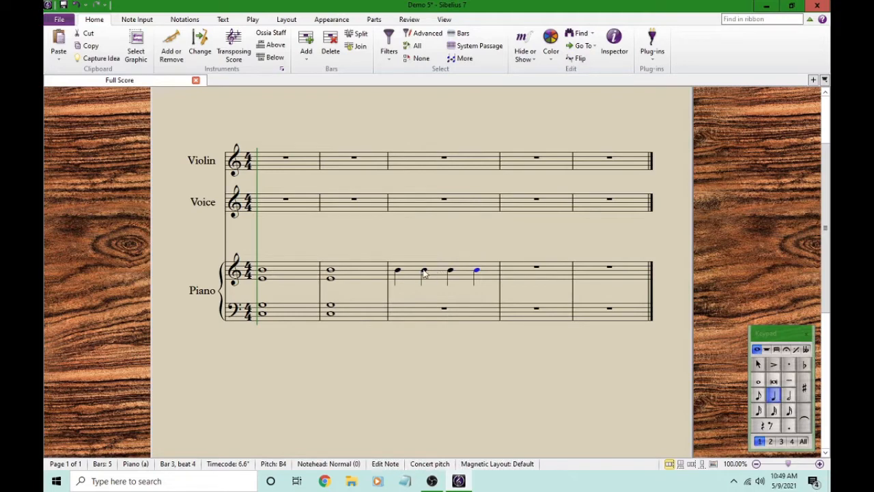
# Raise the second and fourth quarter notes of bar 3 in the piano's treble staff to E5
pyautogui.click(423, 271)
pyautogui.press('Up')
pyautogui.press('Up')
pyautogui.press('Up')
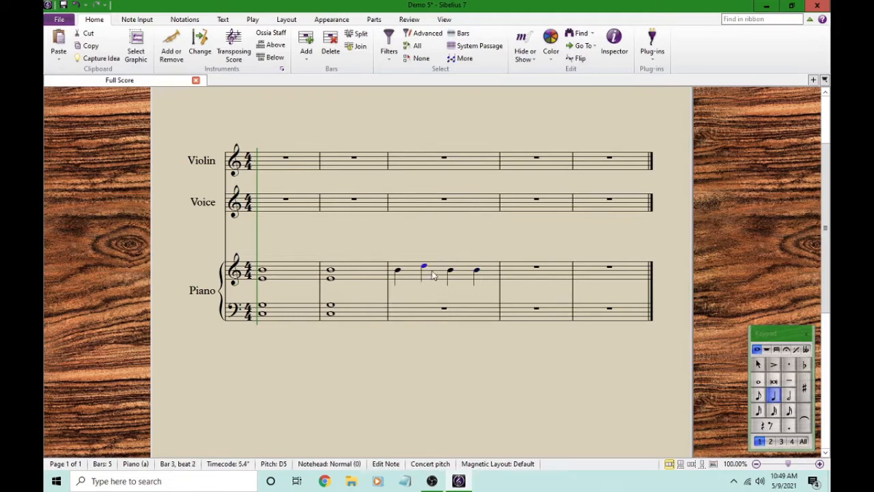
pyautogui.click(477, 271)
pyautogui.press('Up')
pyautogui.press('Up')
pyautogui.press('Up')
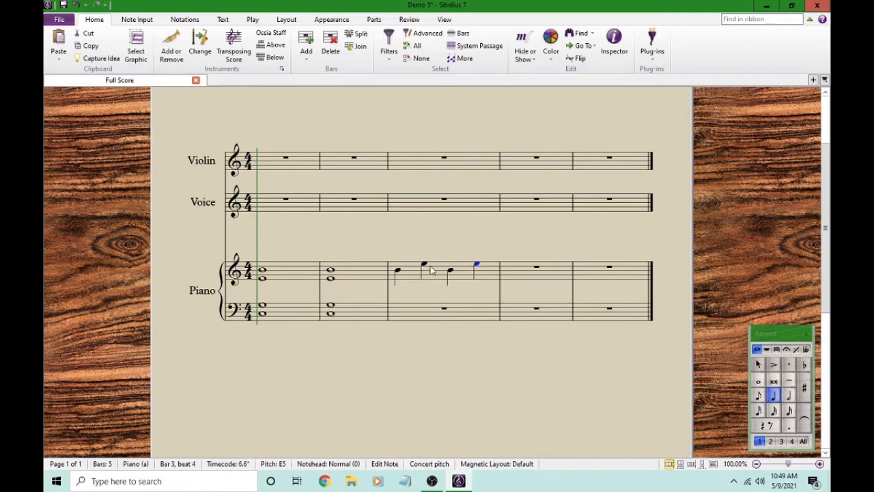
# Repeat the last two quarter notes of treble bar 3 twice to fill bar 4
pyautogui.keyDown('ctrl'); pyautogui.click(451, 272); pyautogui.keyUp('ctrl')
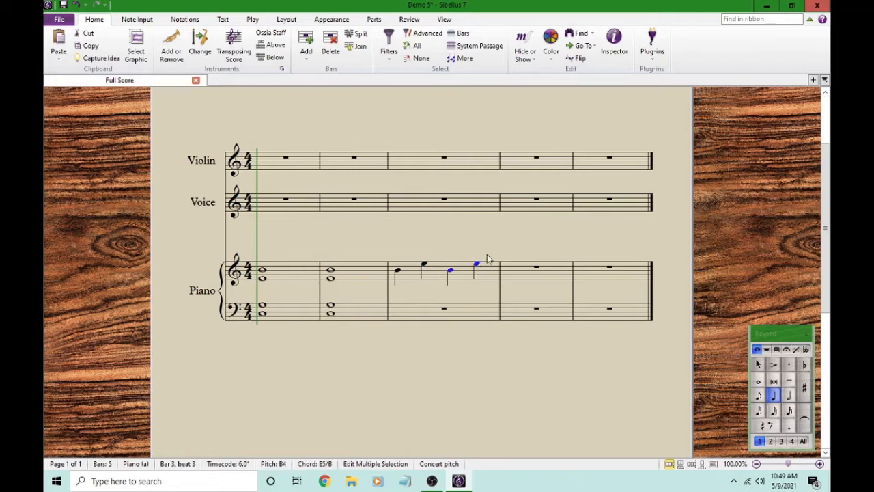
pyautogui.press('r')
pyautogui.press('r')
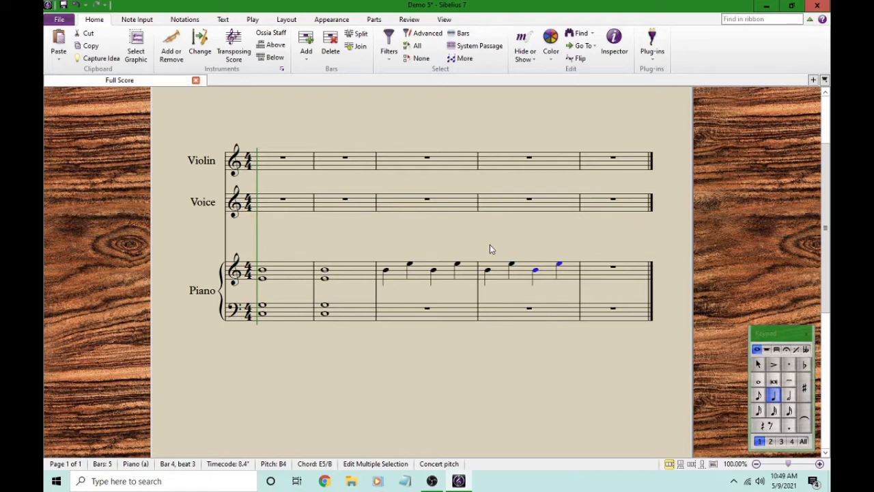
pyautogui.press('Escape')
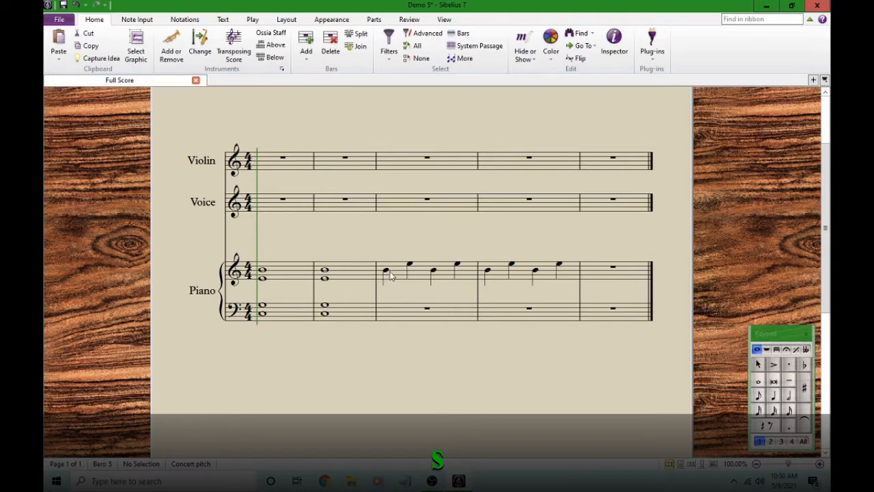
# Add a slur over the first two notes of treble bar 3 and another across all four notes of bar 4
pyautogui.click(386, 272)
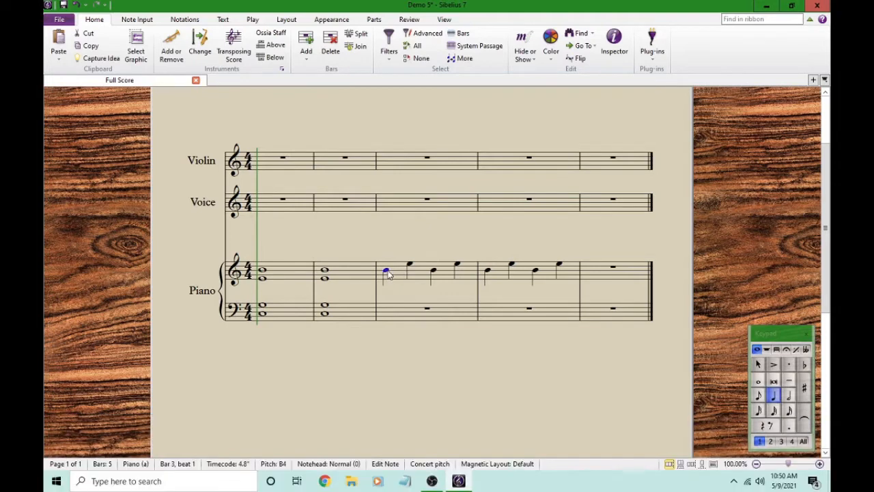
pyautogui.press('s')
pyautogui.click(423, 246)
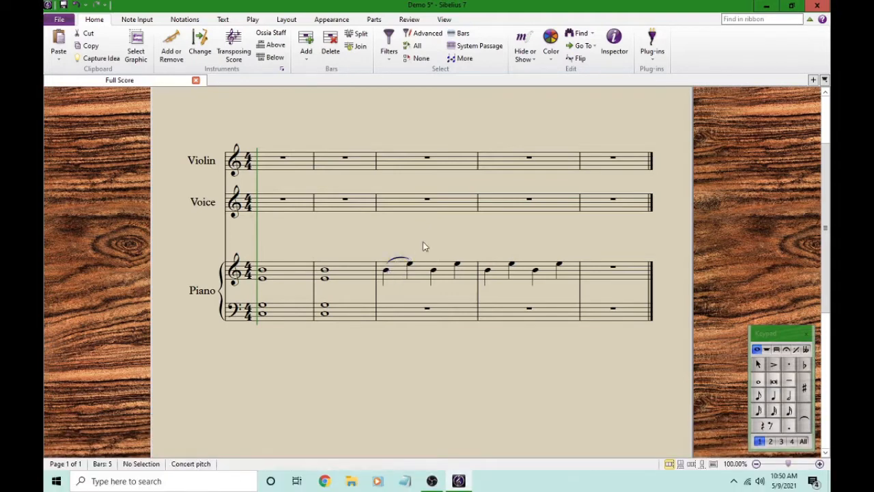
pyautogui.click(520, 276)
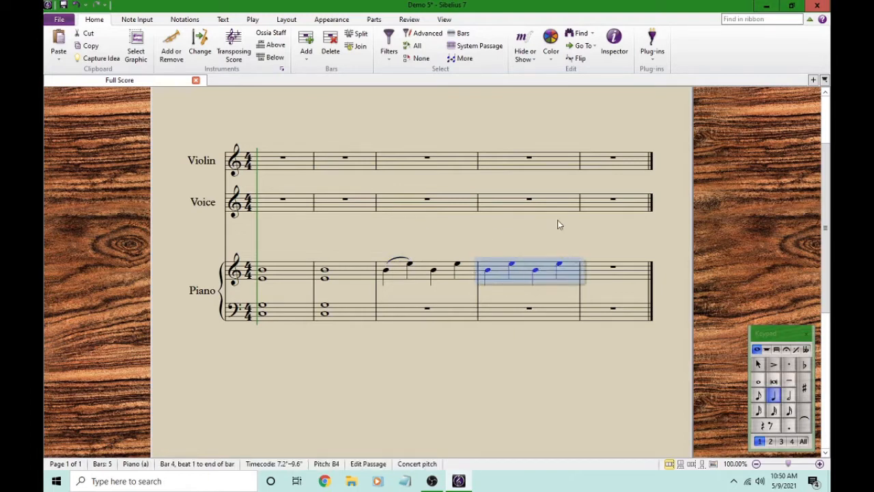
pyautogui.press('s')
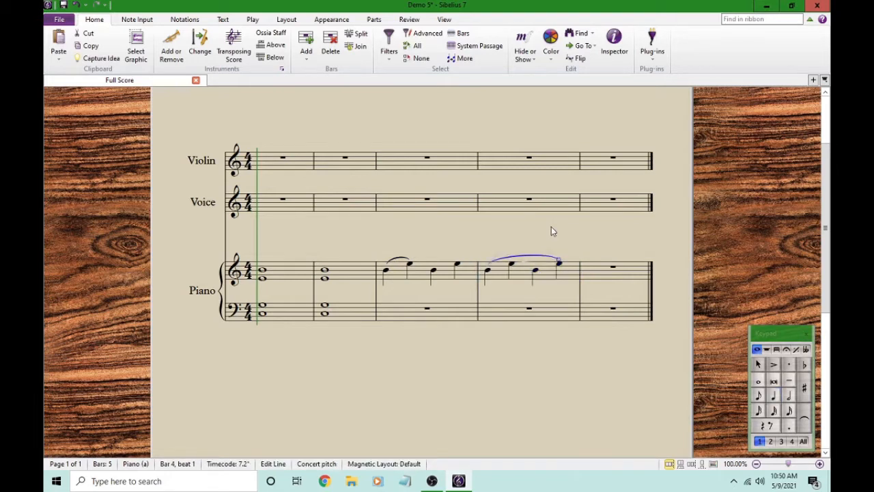
pyautogui.press('Escape')
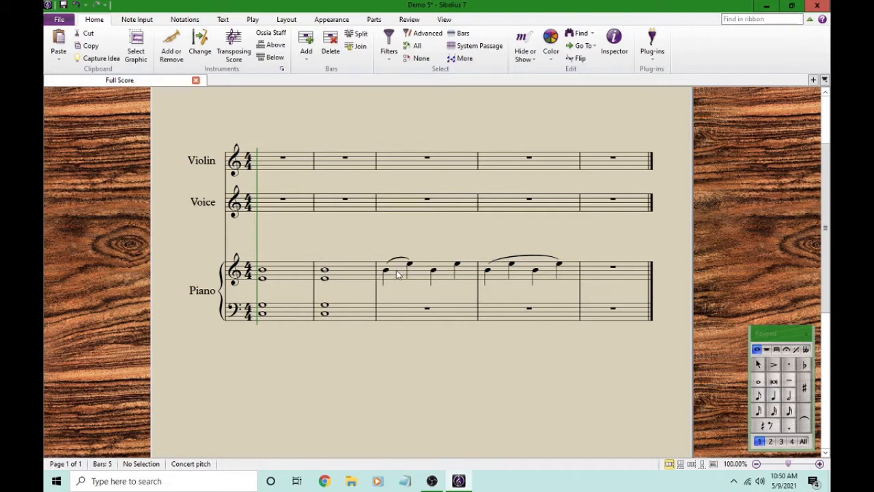
# Add a crescendo hairpin starting at the third note of bar 3 in the piano's treble staff
pyautogui.click(432, 271)
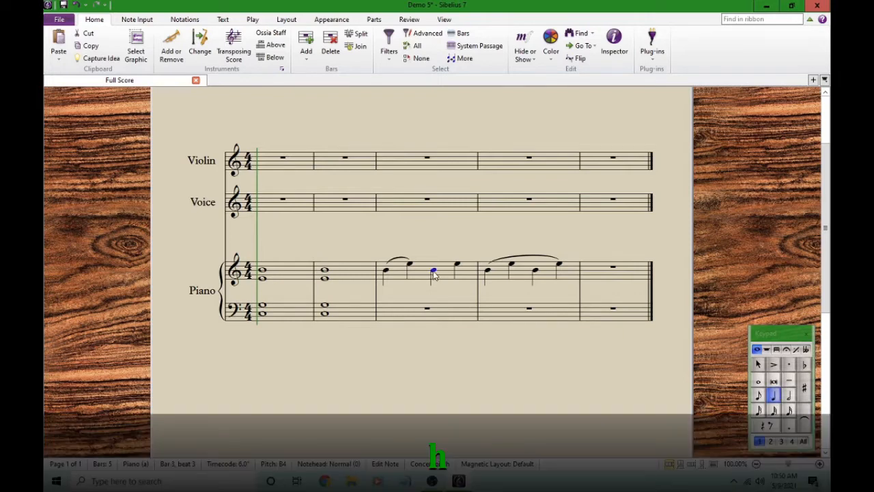
pyautogui.press('h')
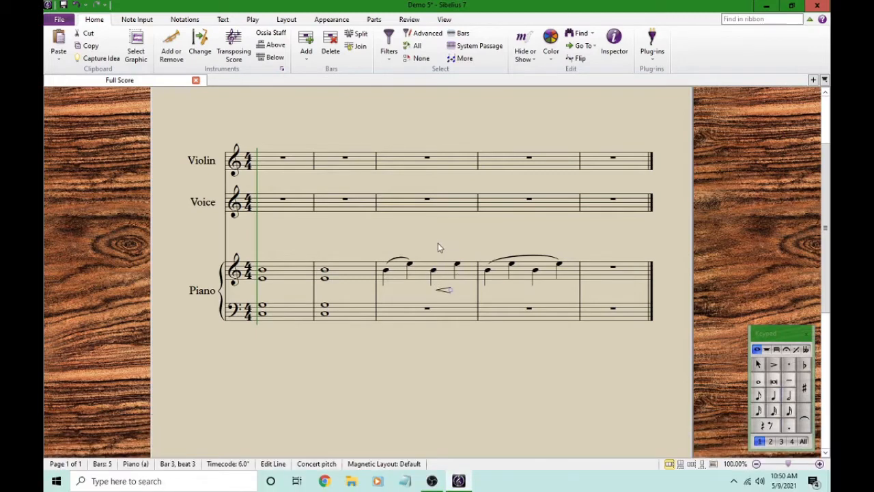
pyautogui.click(519, 277)
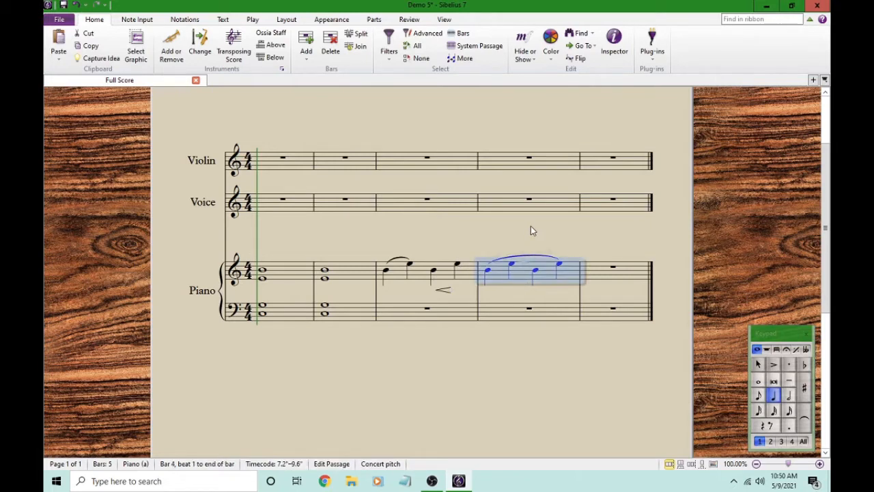
pyautogui.press('h')
pyautogui.click(546, 296)
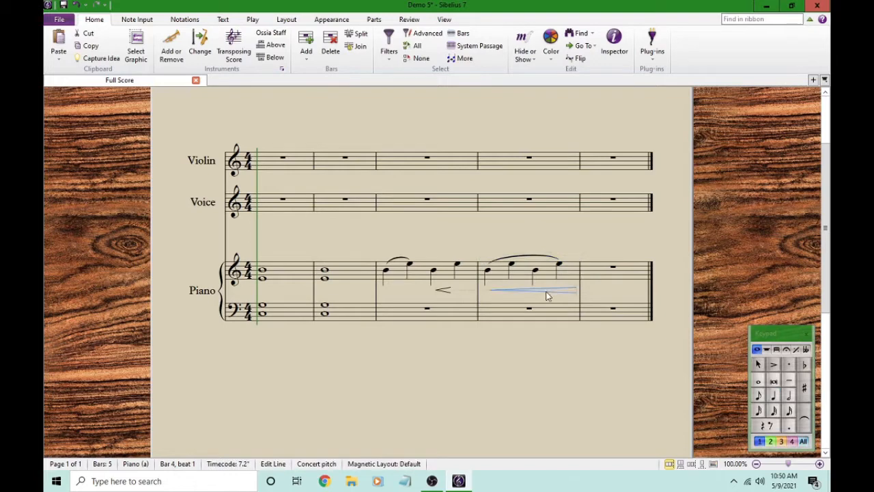
pyautogui.press('Delete')
pyautogui.click(524, 238)
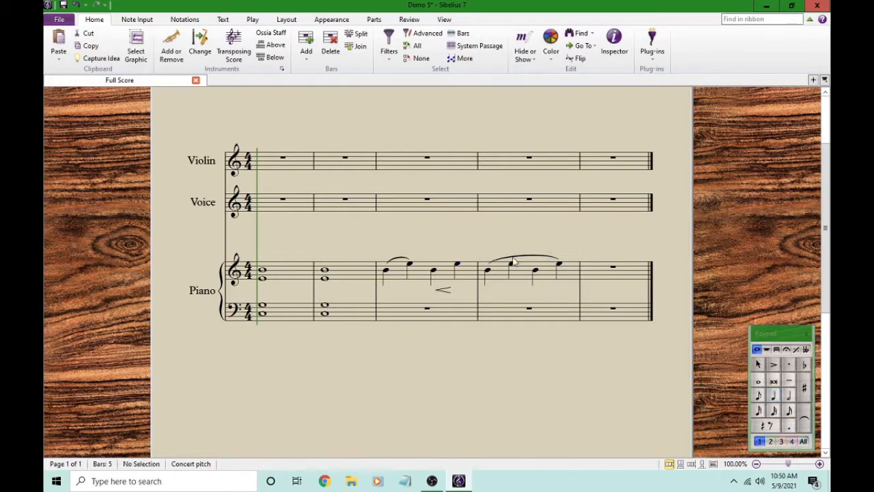
# Add a diminuendo hairpin under all of bar 4 in the piano's treble staff
pyautogui.click(517, 275)
pyautogui.hotkey('shift', 'h')
pyautogui.hotkey('shift', 'h')
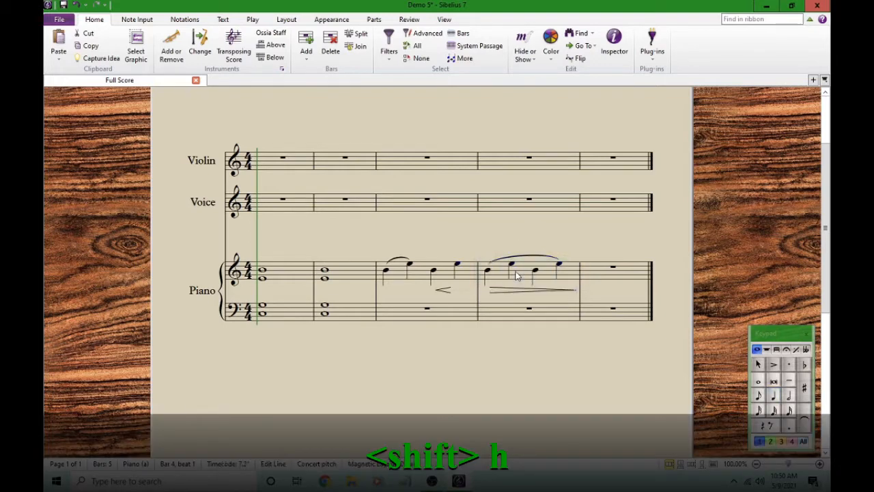
pyautogui.click(535, 234)
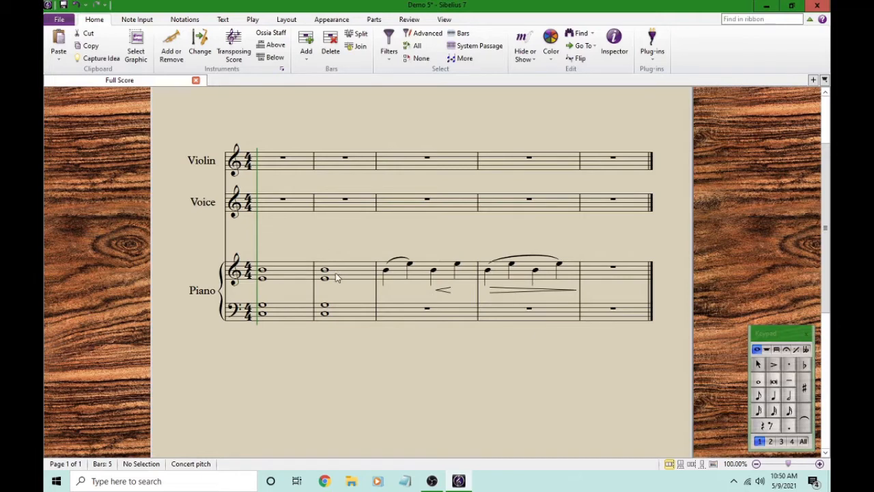
# Add an mf dynamic as expression text at the bar 1 chord in the piano's treble staff
pyautogui.click(262, 277)
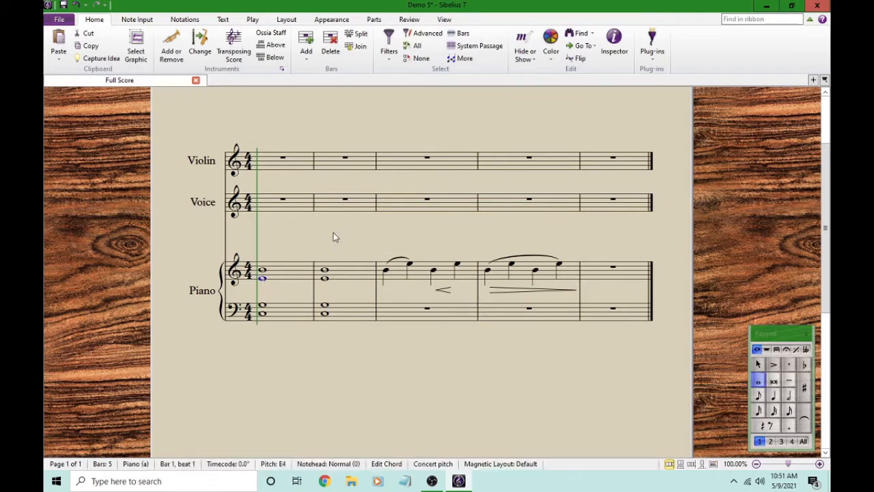
pyautogui.hotkey('ctrl', 'e')
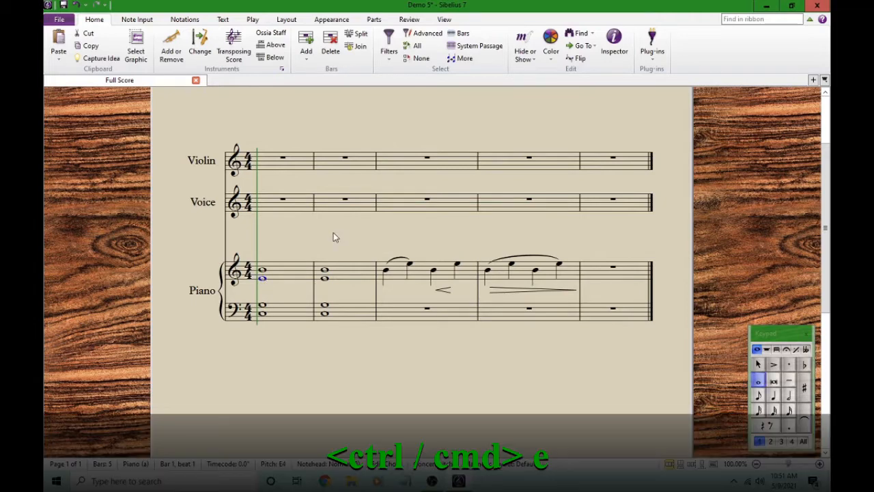
pyautogui.hotkey('ctrl', 'e')
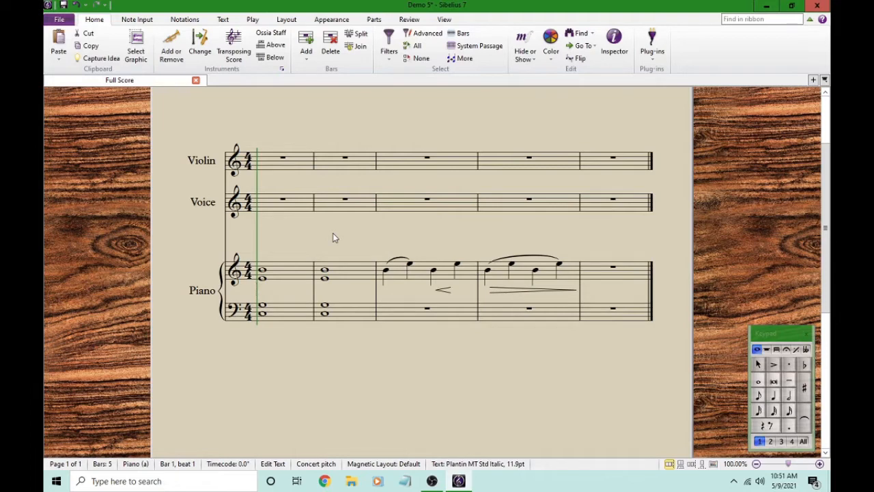
pyautogui.write('mf')
pyautogui.press('BackSpace')
pyautogui.press('BackSpace')
pyautogui.write('mf')
pyautogui.press('Escape')
pyautogui.press('Escape')
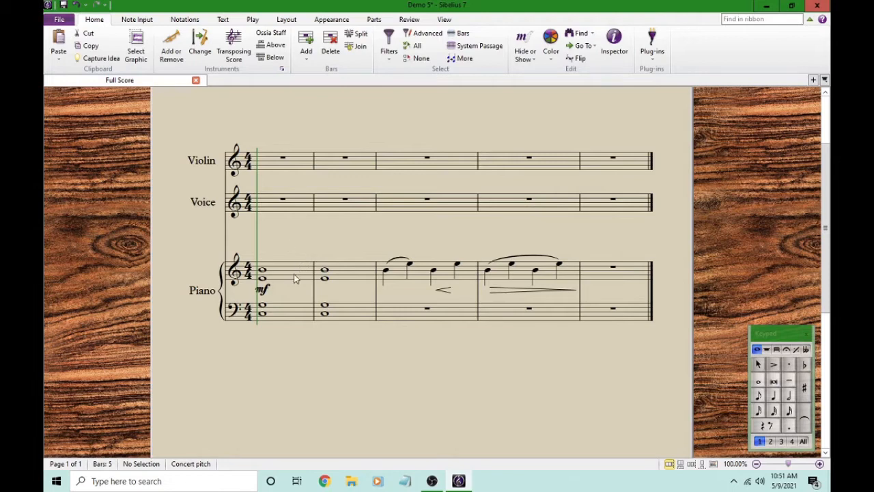
# Add a Cmaj7 chord symbol above bar 1 of the piano's treble staff
pyautogui.click(305, 265)
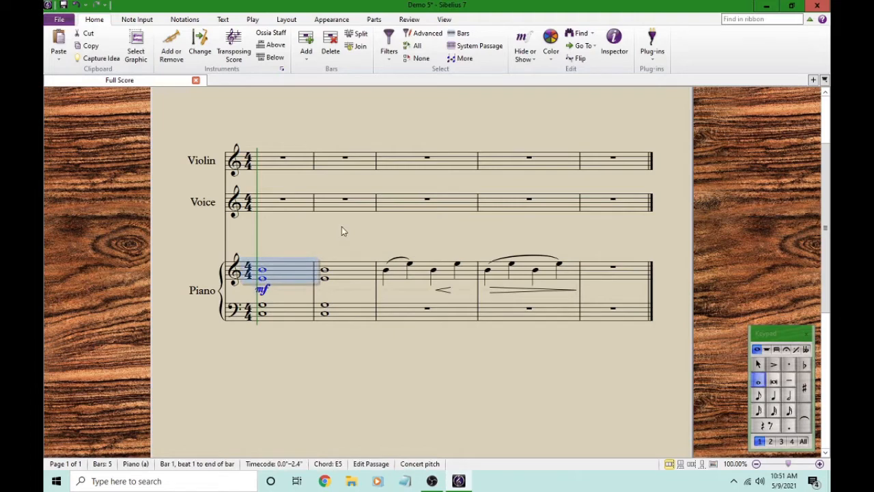
pyautogui.hotkey('ctrl', 'k')
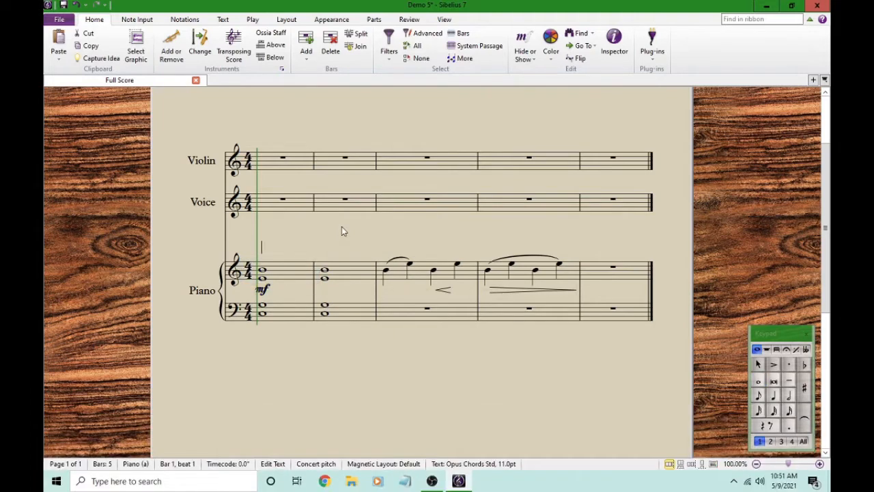
pyautogui.write('Cmaj')
pyautogui.write('7')
pyautogui.press('space')
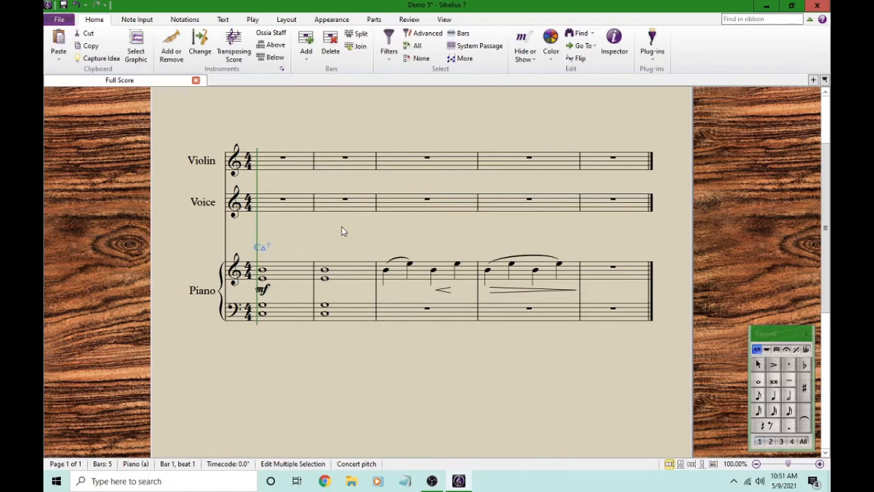
pyautogui.press('space')
# Enter quarter notes B, C, B, G in bar 1 of the Voice staff and a whole note E in bar 2
pyautogui.click(293, 204)
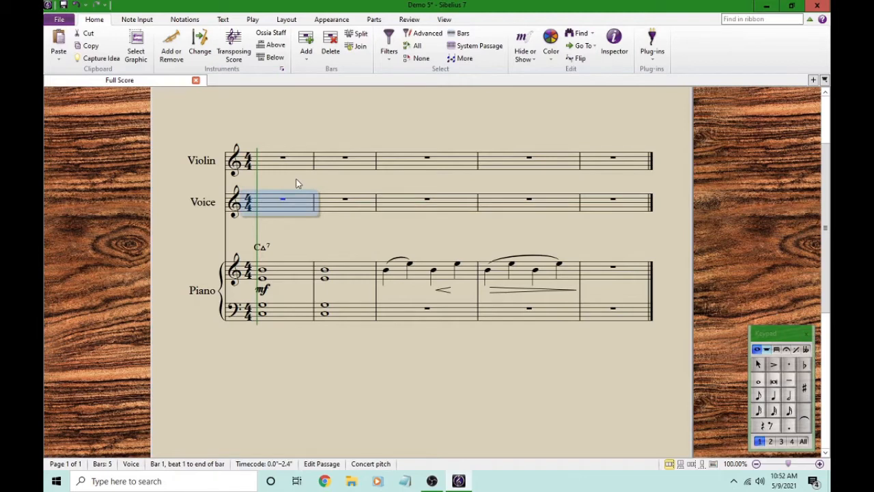
pyautogui.press('n')
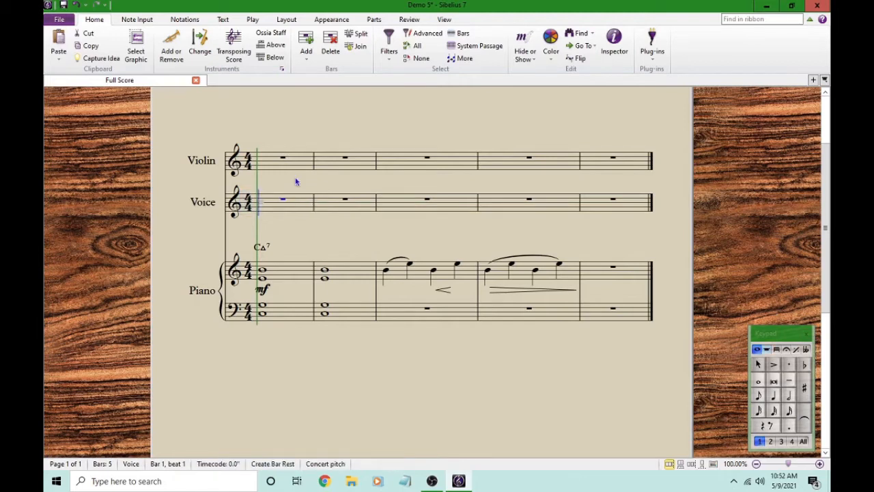
pyautogui.press('b')
pyautogui.press('c')
pyautogui.press('b')
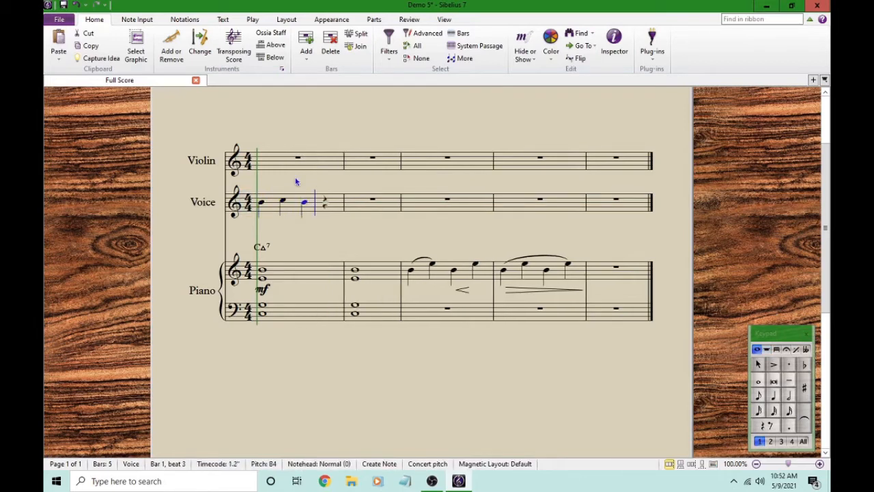
pyautogui.press('g')
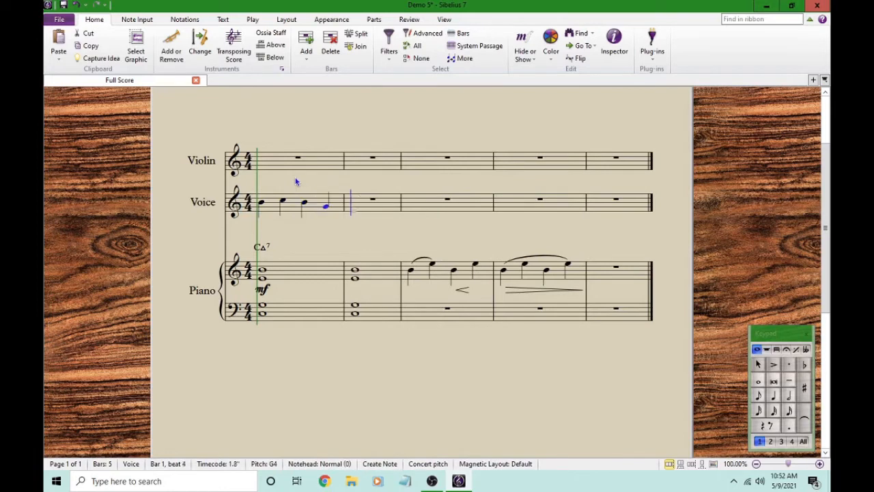
pyautogui.press('e')
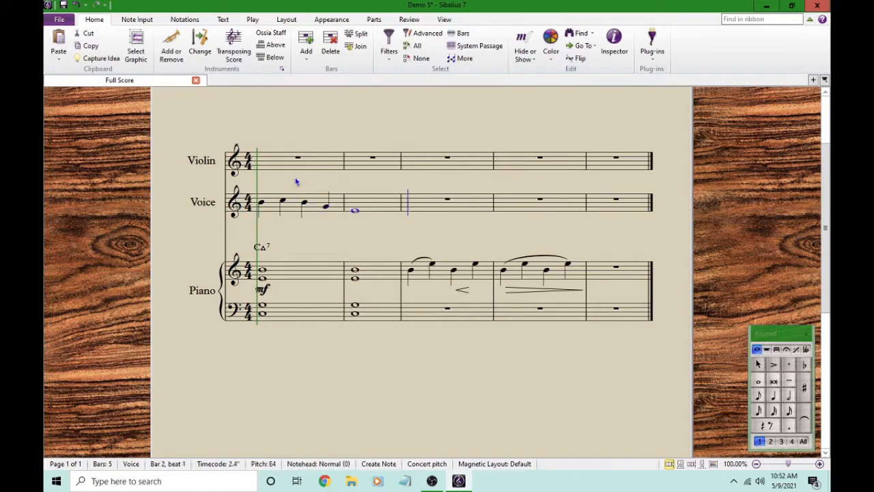
pyautogui.press('Escape')
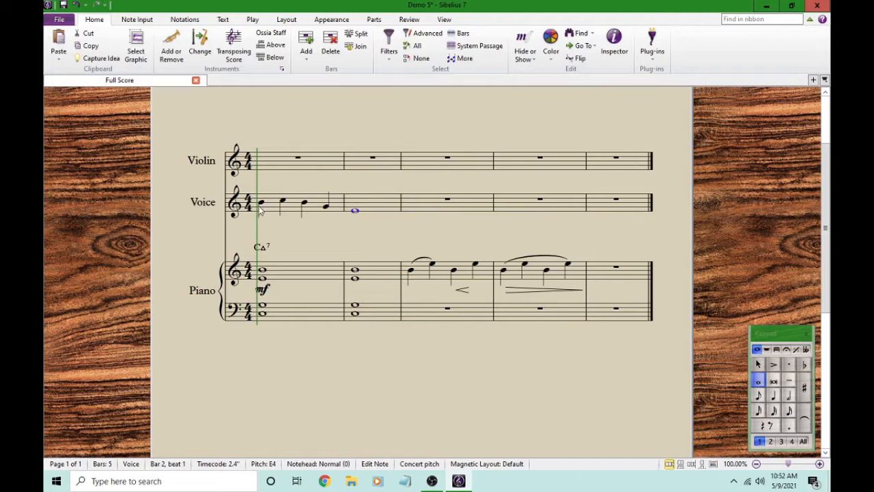
# Add a slur over the last two notes of bar 1 in the Voice staff
pyautogui.click(305, 203)
pyautogui.press('s')
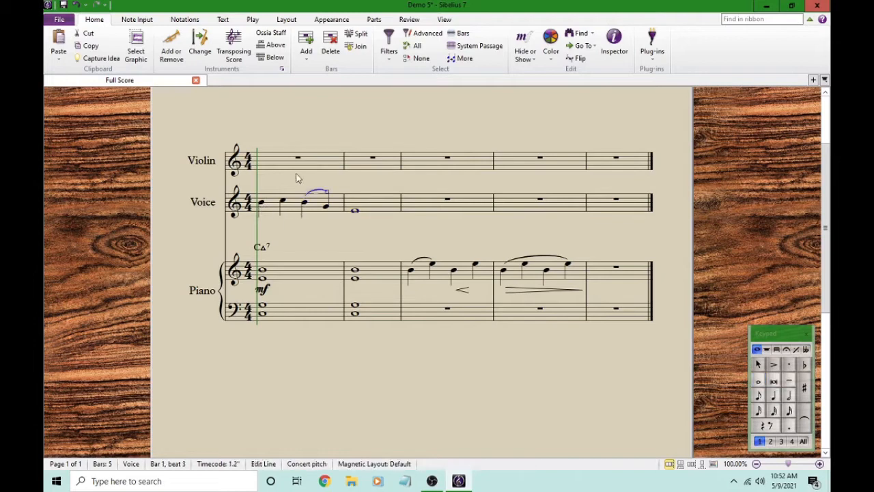
pyautogui.press('Escape')
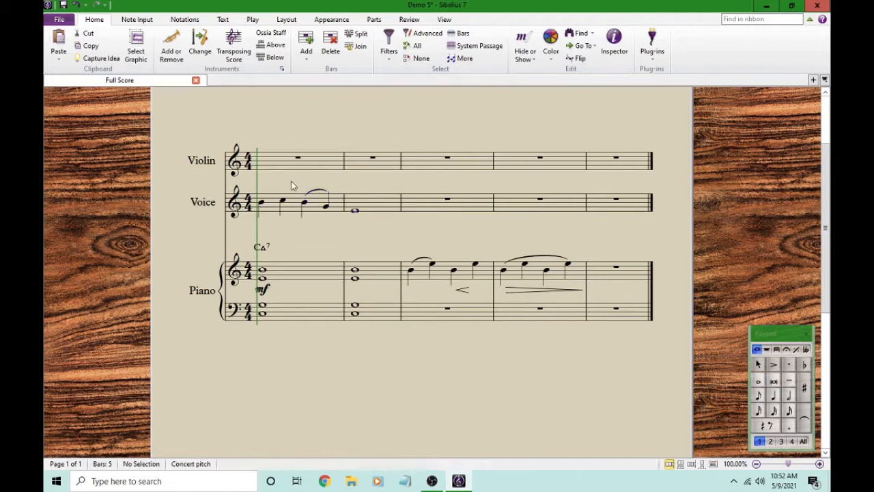
# Add the lyrics "That was ea-sy!" from the first Voice note, stretching the syllable "ea" across the two slurred notes
pyautogui.click(260, 205)
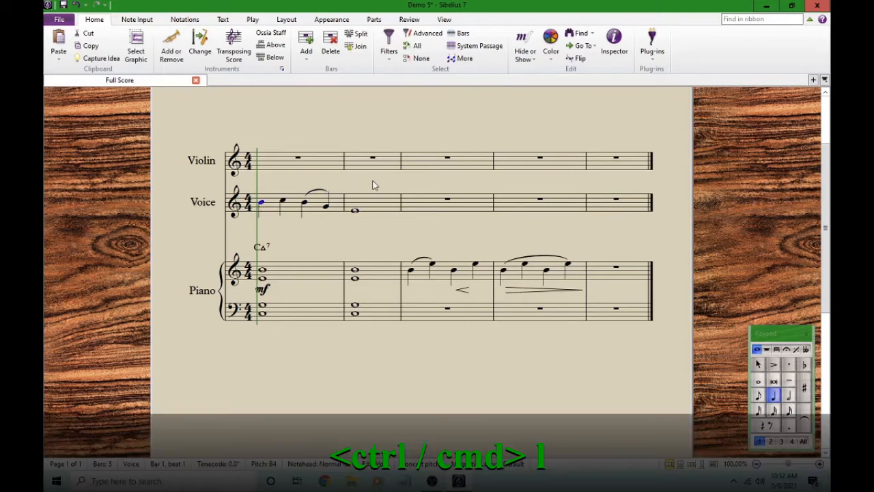
pyautogui.hotkey('ctrl', 'l')
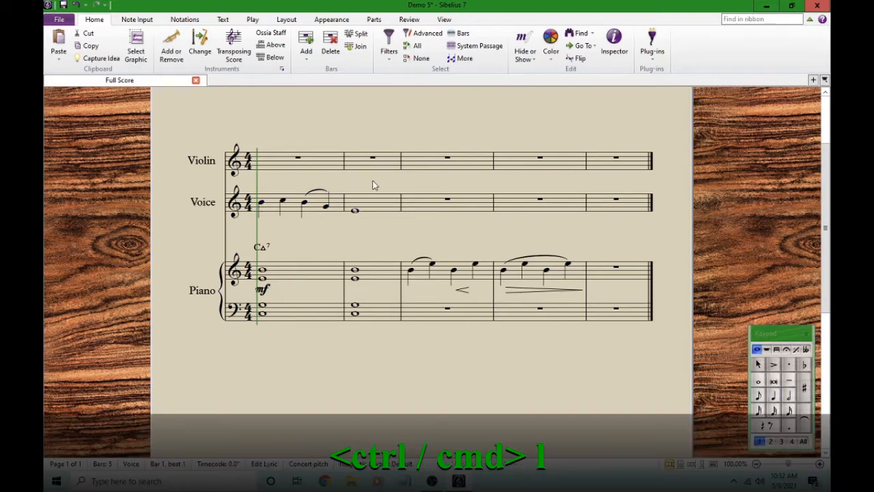
pyautogui.write('That')
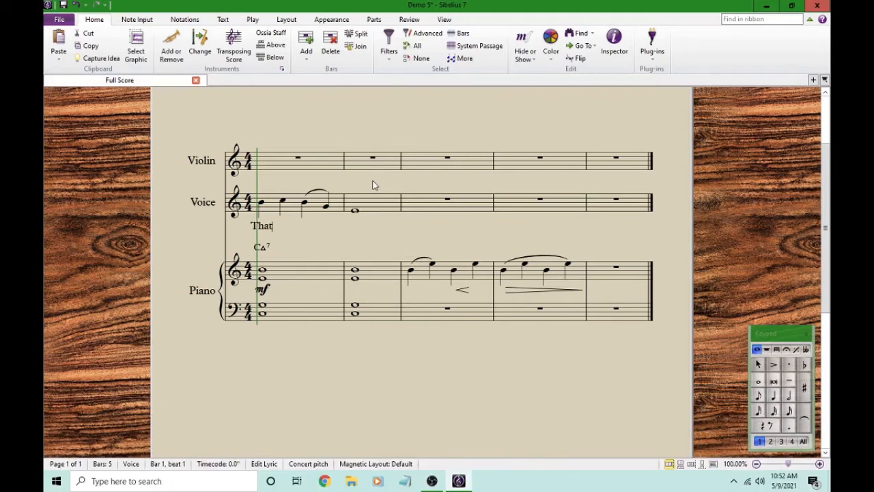
pyautogui.press('space')
pyautogui.write('was')
pyautogui.press('space')
pyautogui.write('ea')
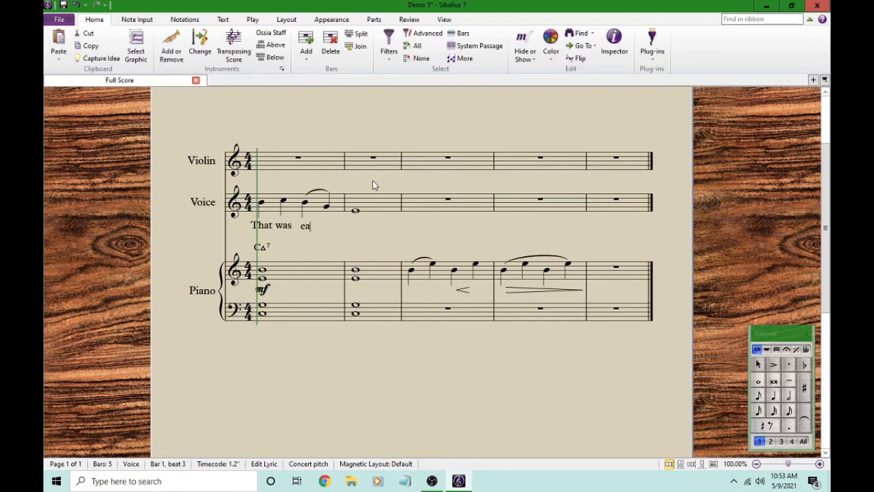
pyautogui.write('-')
pyautogui.write('- ')
pyautogui.write('sy!')
pyautogui.press('Escape')
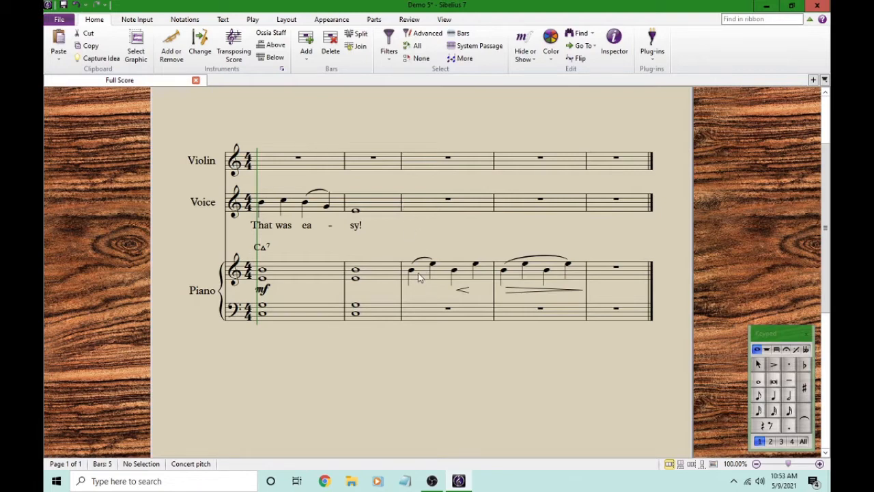
pyautogui.click(402, 202)
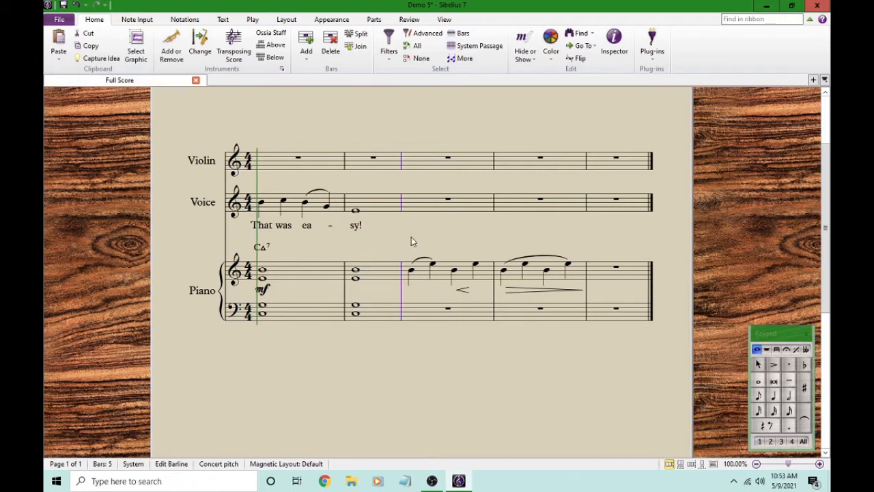
pyautogui.hotkey('ctrl', 'r')
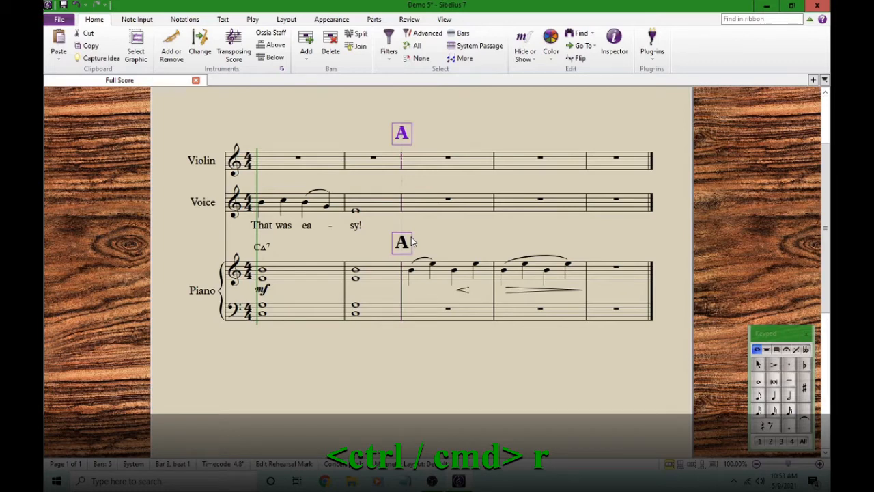
pyautogui.press('Delete')
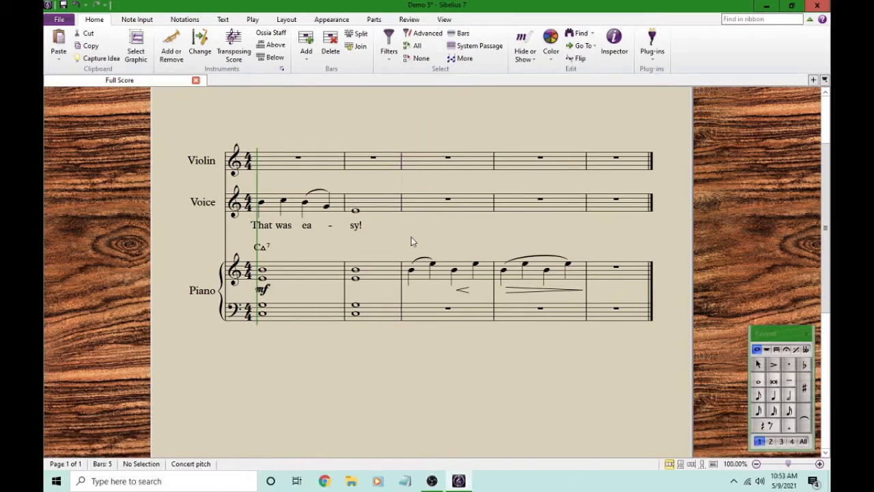
# Add a rehearsal mark at the start of bar 3 and set the rehearsal mark appearance to Bar number
pyautogui.click(422, 284)
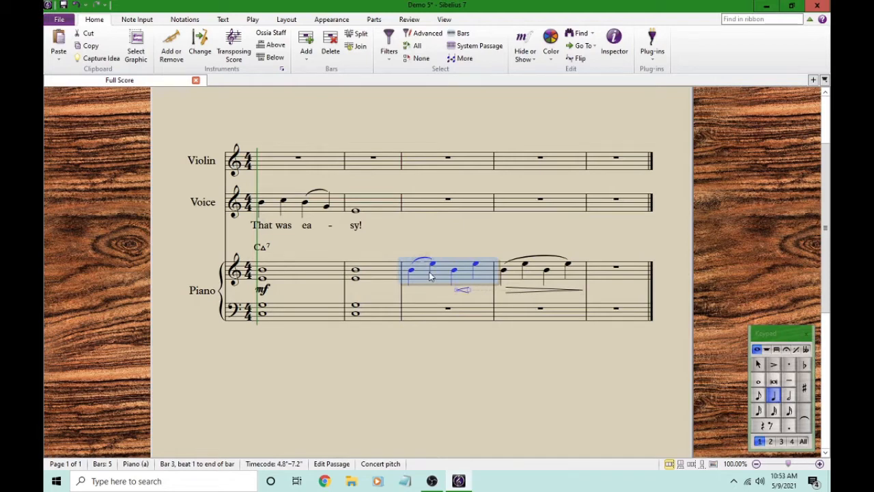
pyautogui.hotkey('ctrl', 'r')
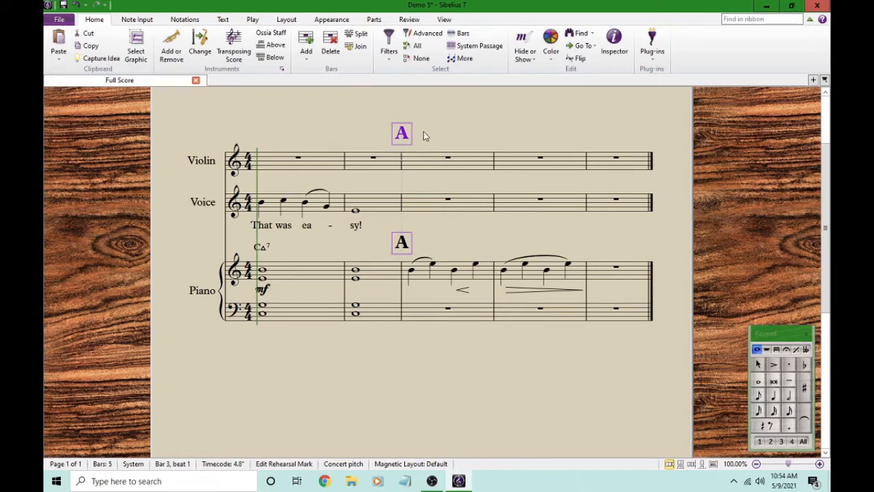
pyautogui.click(223, 20)
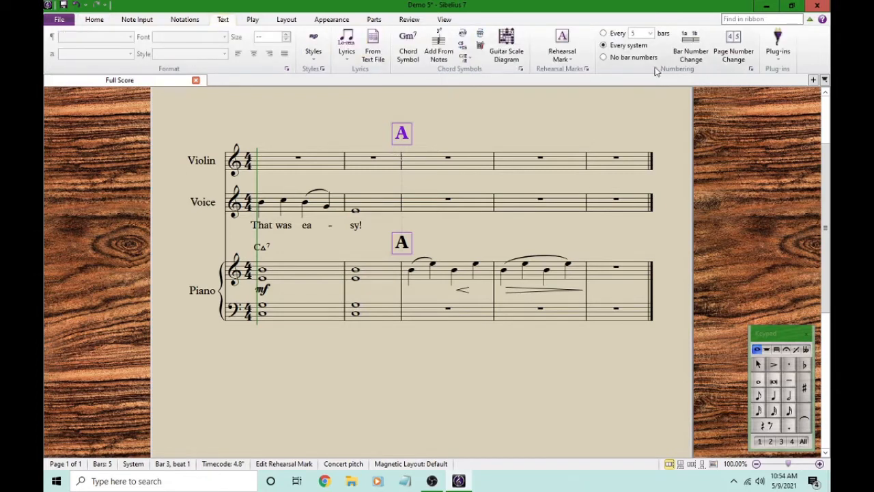
pyautogui.click(587, 73)
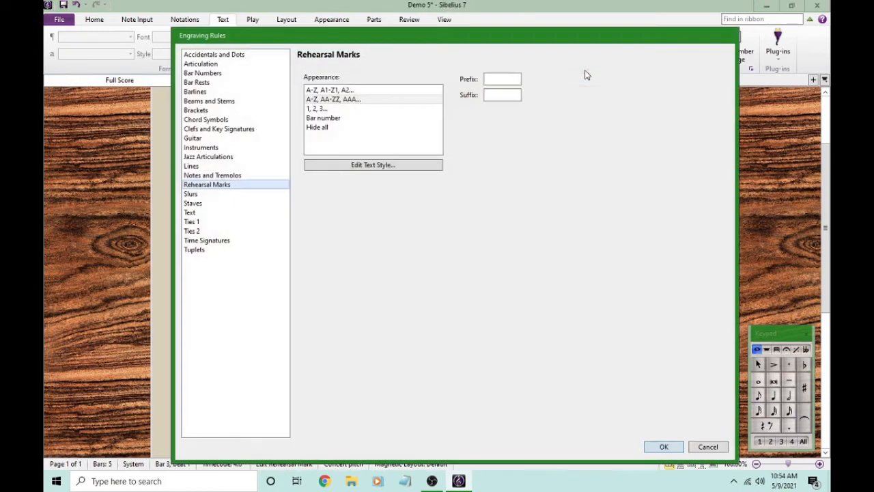
pyautogui.click(324, 120)
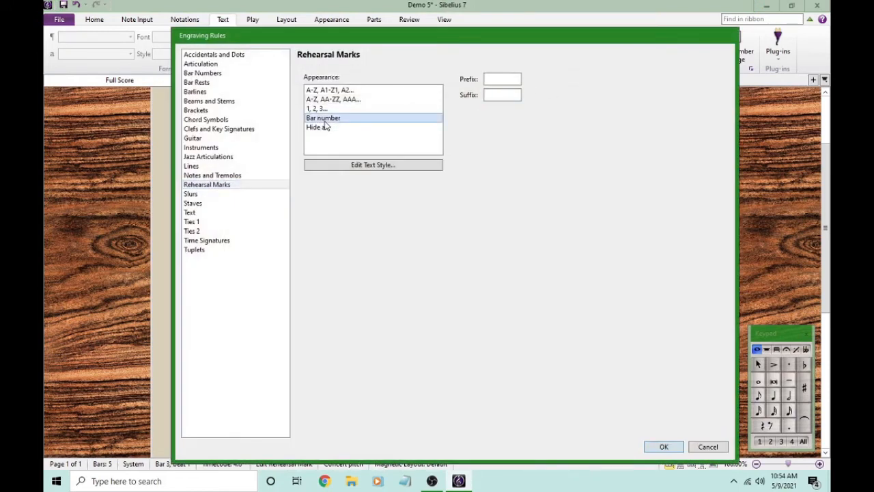
pyautogui.click(661, 448)
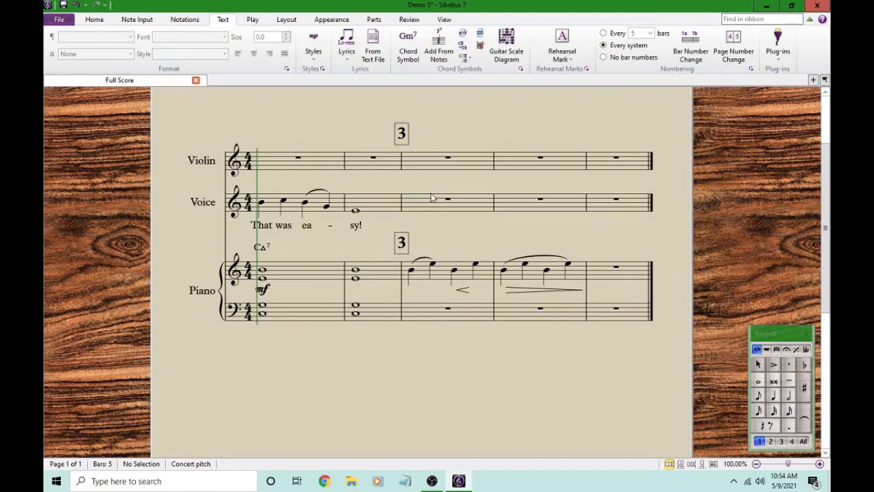
# View the Voice part in its own tab starting from bar 1, and close it to return to the full score
pyautogui.click(296, 210)
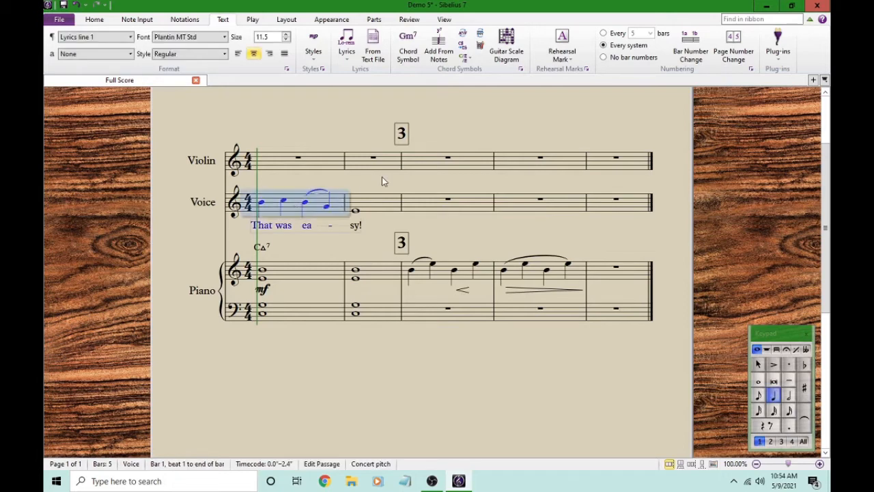
pyautogui.press('w')
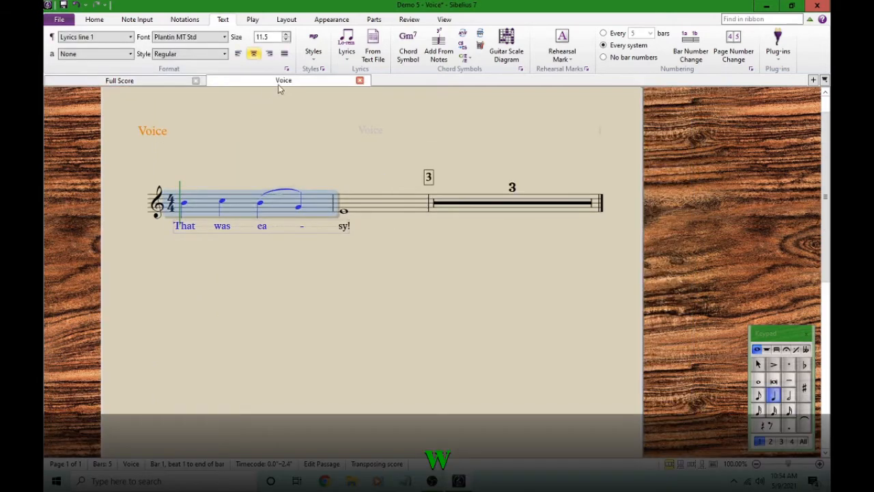
pyautogui.click(260, 123)
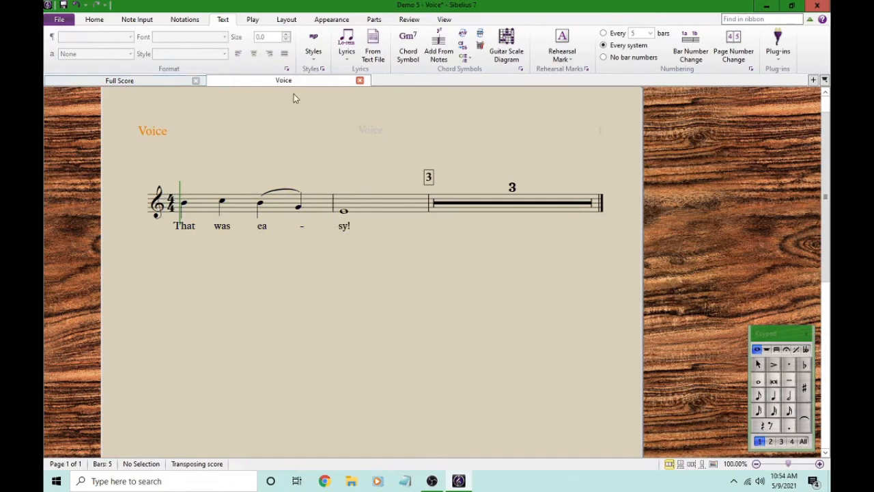
pyautogui.click(122, 81)
pyautogui.click(321, 82)
pyautogui.click(360, 80)
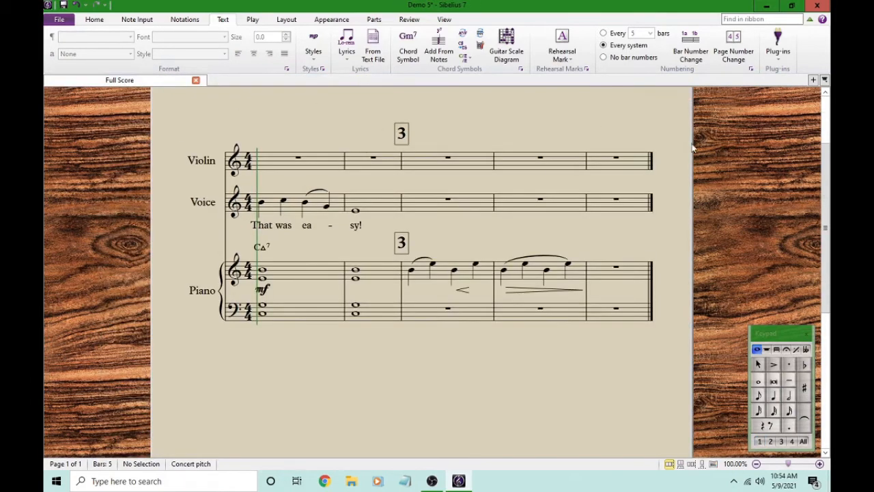
pyautogui.click(812, 79)
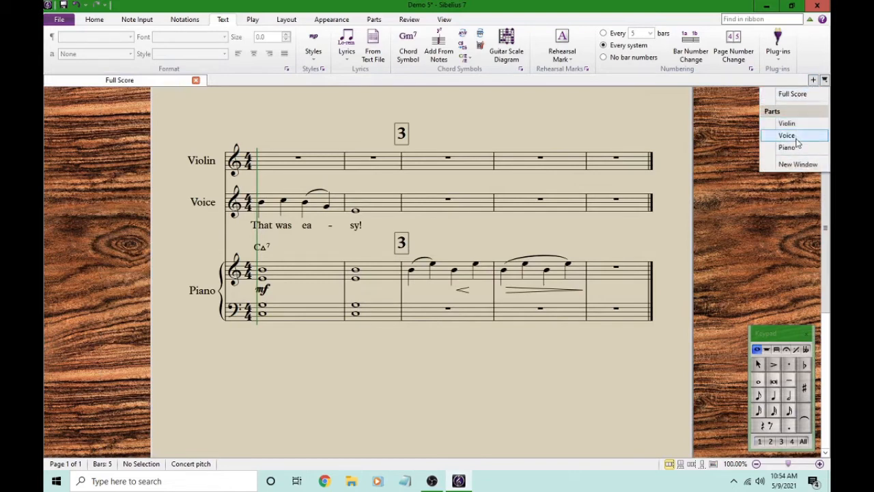
pyautogui.click(489, 132)
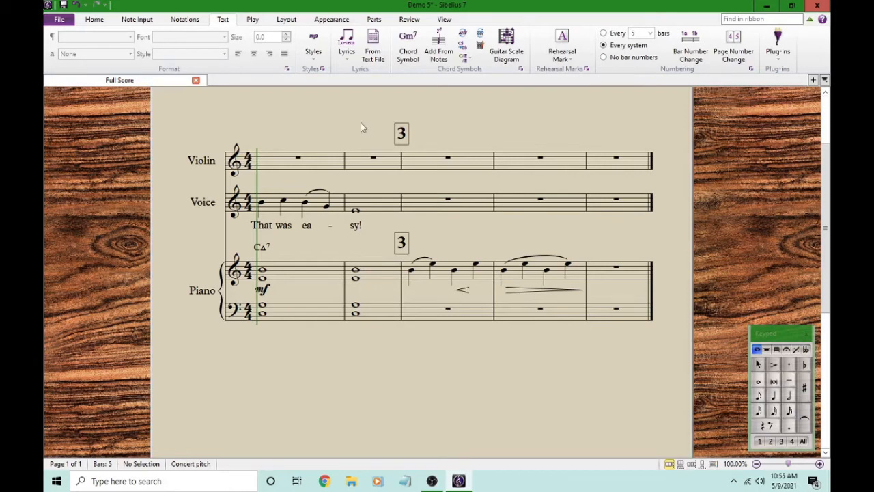
# Enter quarter notes B, C, D, D in bar 1 of the Violin staff and a quarter-note C starting bar 2
pyautogui.click(276, 165)
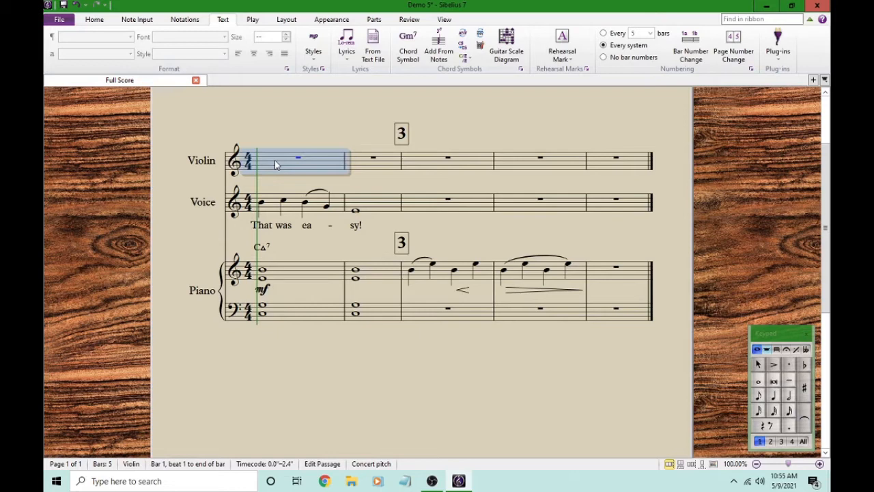
pyautogui.press('Delete')
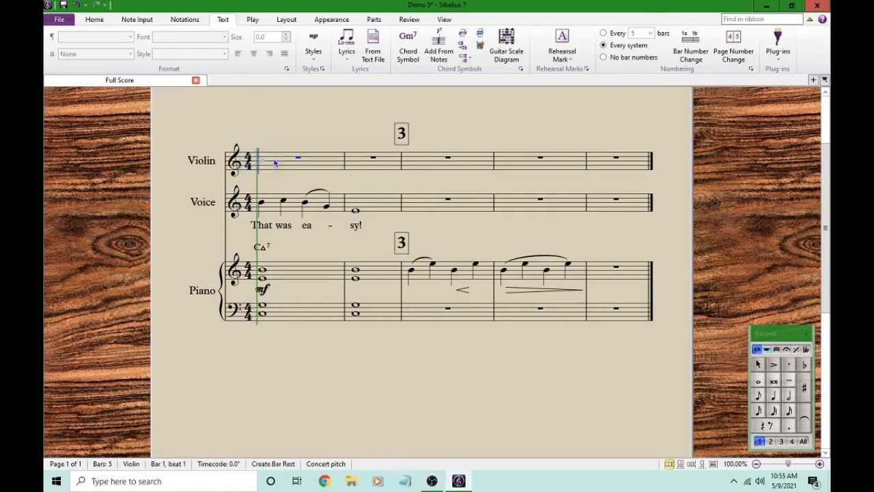
pyautogui.press('b')
pyautogui.press('c')
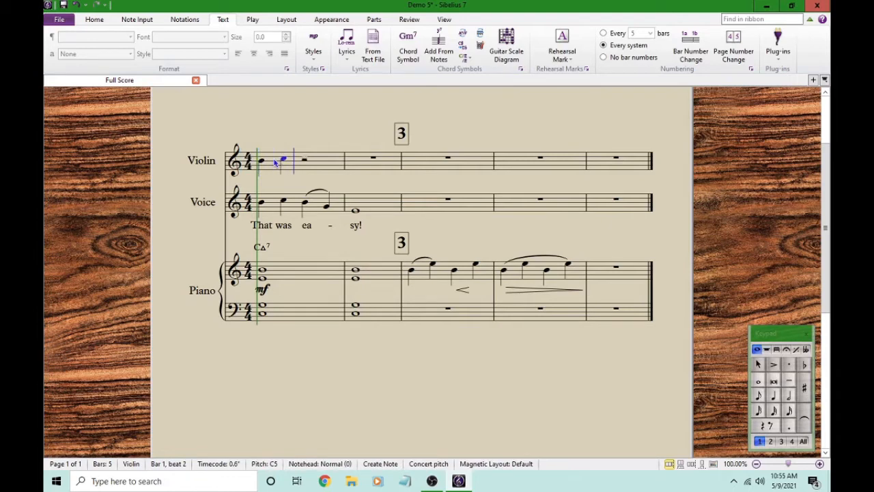
pyautogui.press('d')
pyautogui.press('d')
pyautogui.press('c')
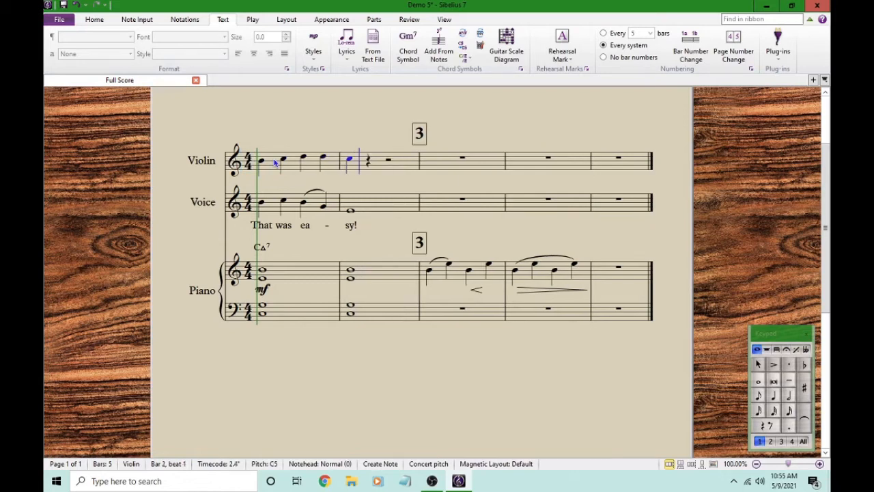
pyautogui.press('Escape')
pyautogui.click(306, 122)
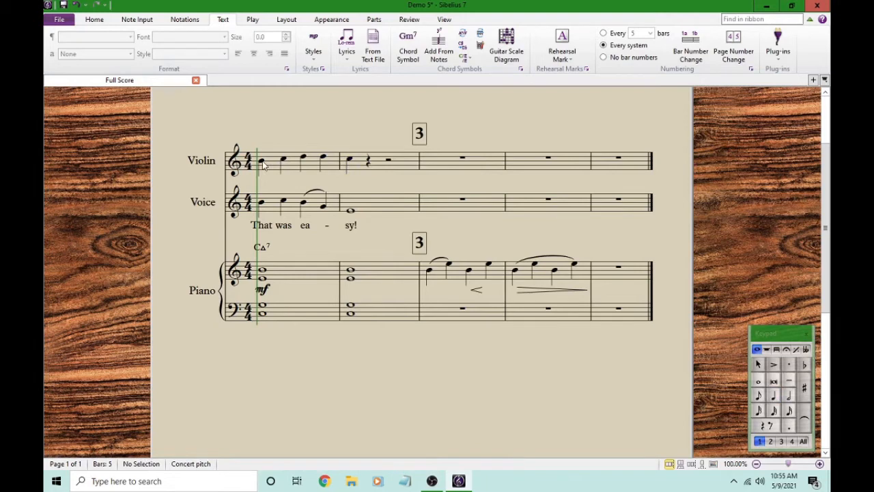
# Add the technique text "pizz." above the first Violin note
pyautogui.click(263, 162)
pyautogui.hotkey('ctrl', 't')
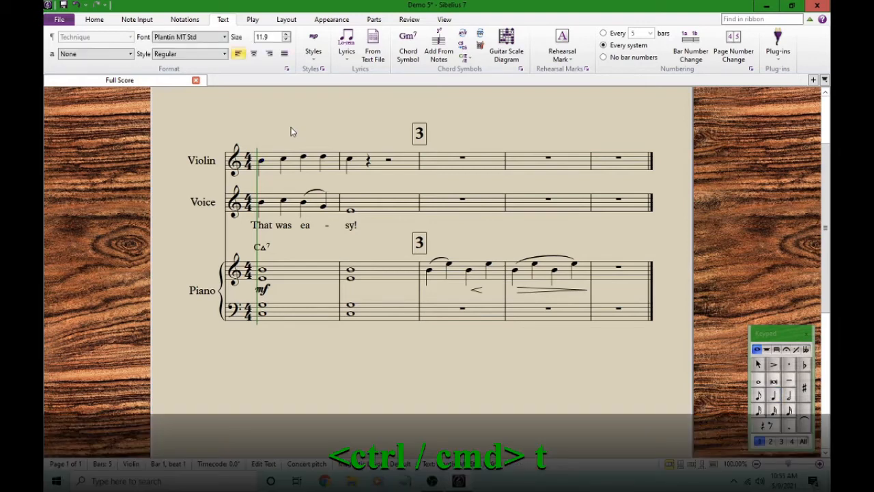
pyautogui.write('pizz')
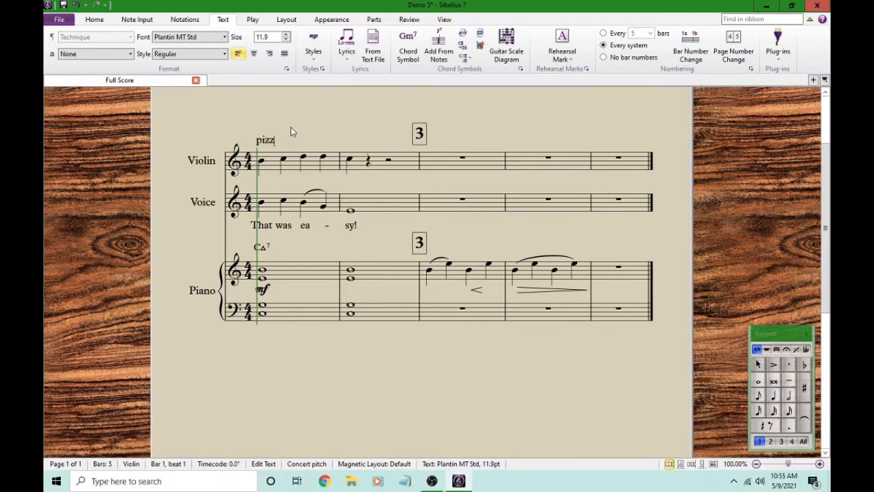
pyautogui.write('.')
pyautogui.press('Escape')
pyautogui.click(260, 163)
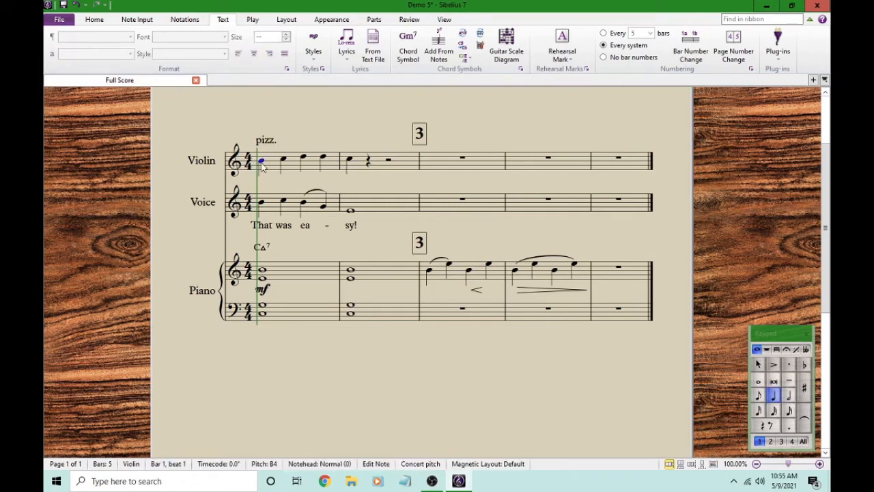
pyautogui.click(284, 160)
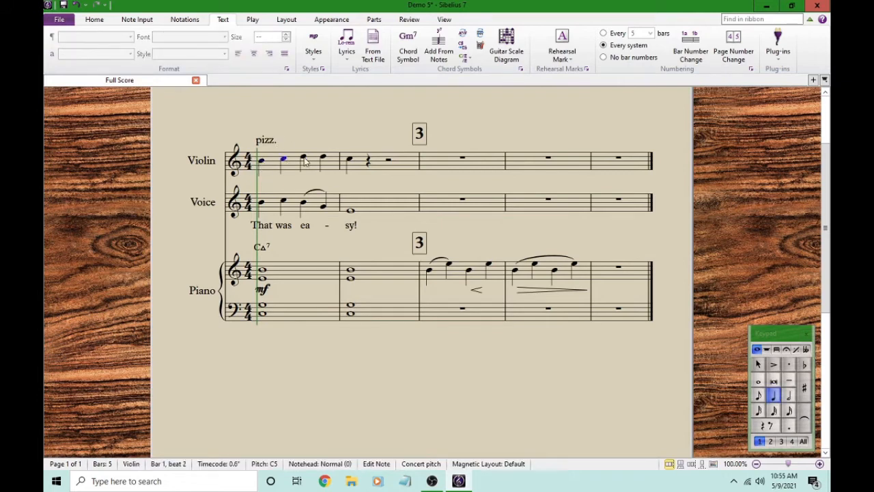
pyautogui.click(323, 129)
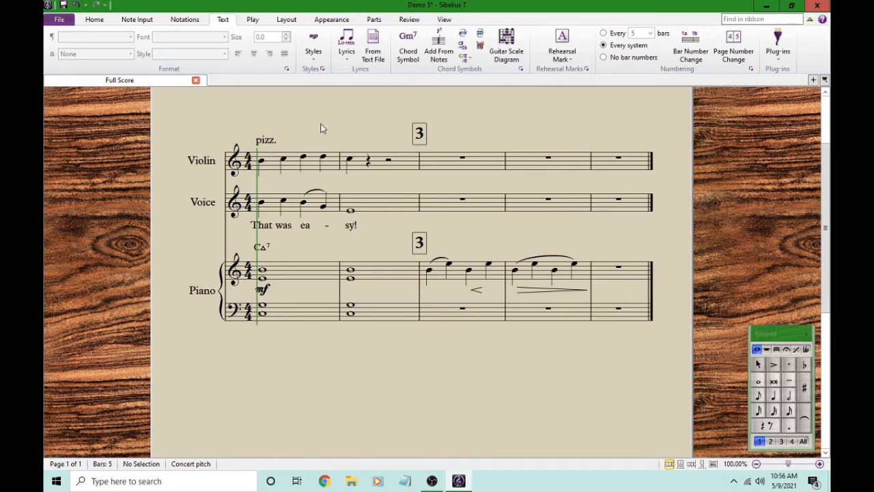
# Move the floating Keypad up and closer to the score page
pyautogui.click(772, 334)
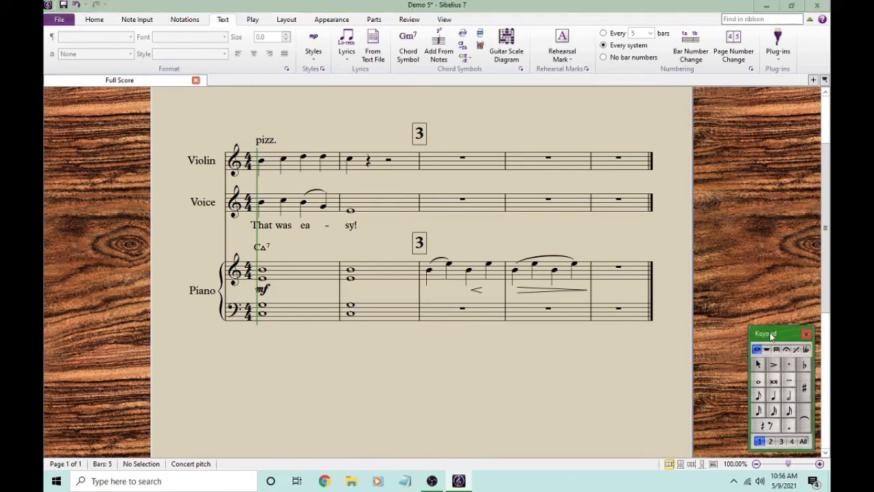
pyautogui.moveTo(771, 335); pyautogui.dragTo(743, 292)
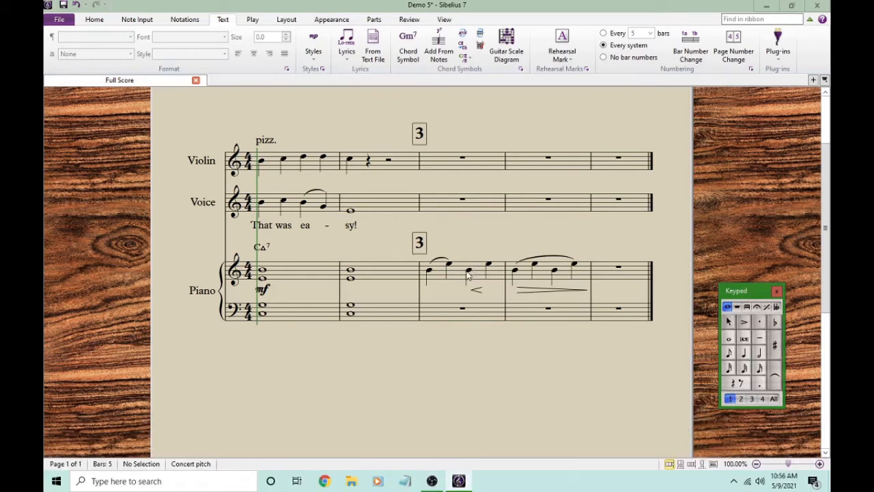
# Toggle an accent and a staccato dot on and off on the third note of bar 3 in the upper Piano staff
pyautogui.click(468, 271)
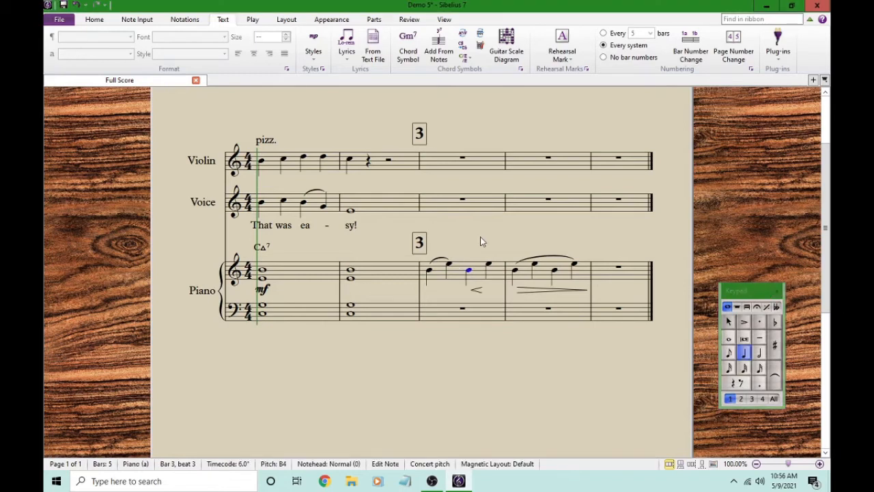
pyautogui.press('KP_Divide')
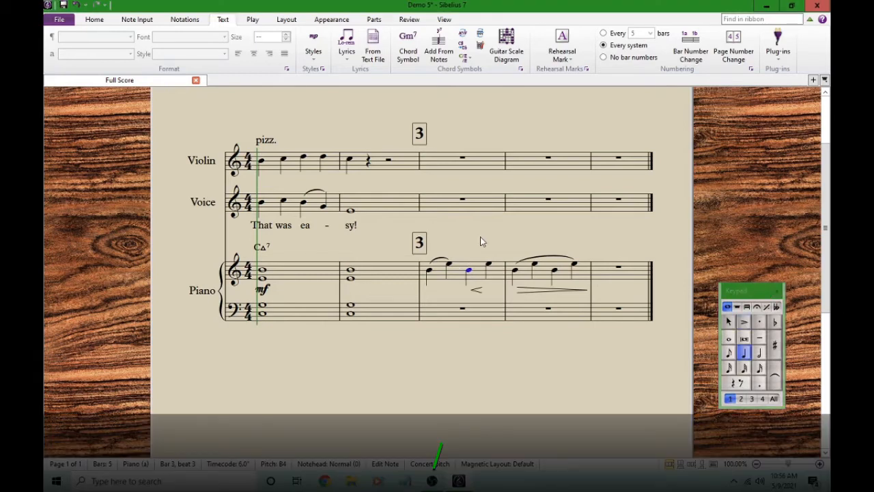
pyautogui.press('KP_Divide')
pyautogui.press('KP_Divide')
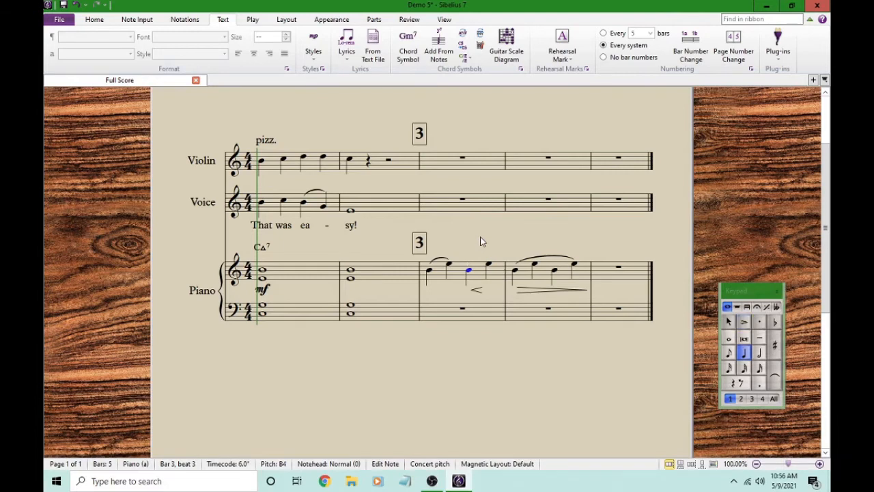
pyautogui.press('KP_Divide')
pyautogui.press('KP_Divide')
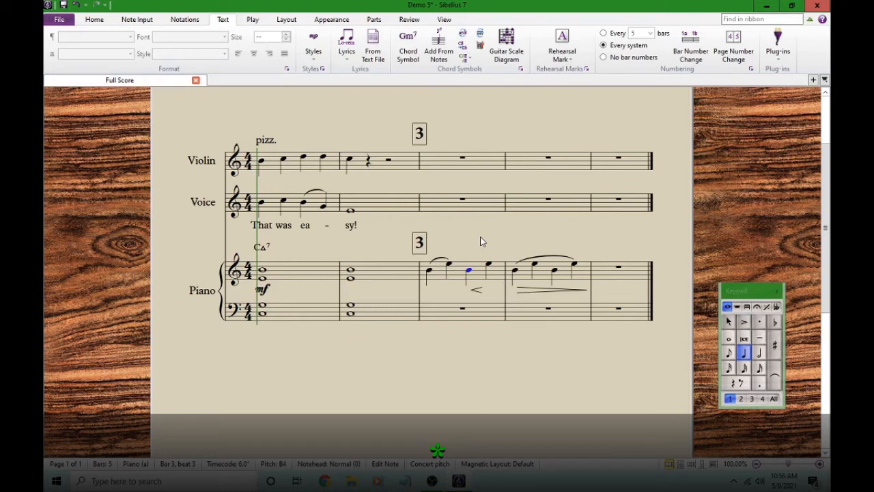
pyautogui.press('KP_Multiply')
pyautogui.press('KP_Multiply')
pyautogui.press('KP_Multiply')
pyautogui.press('KP_Multiply')
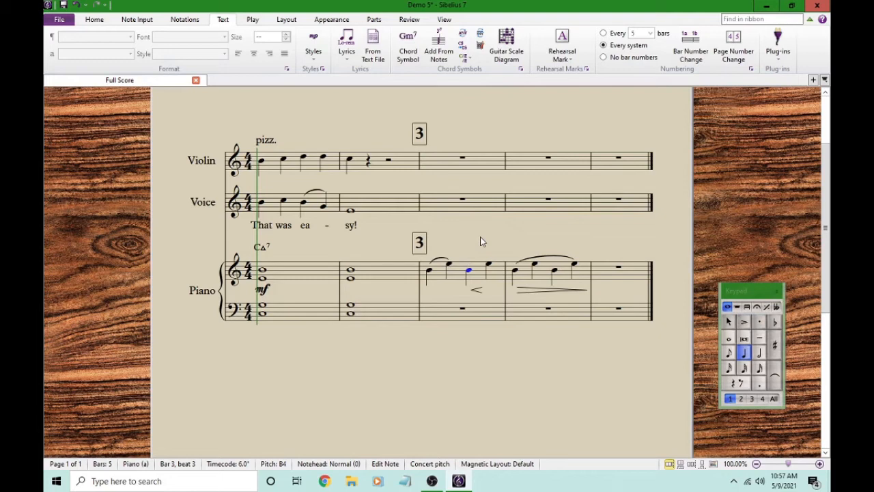
# Apply a flat and a sharp in turn to the third note of Piano bar 3, removing each one again
pyautogui.press('KP_Subtract')
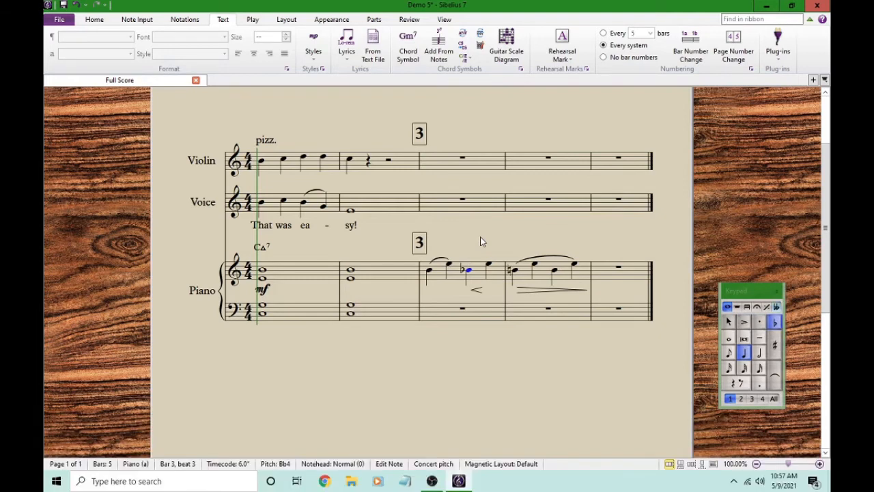
pyautogui.press('KP_Subtract')
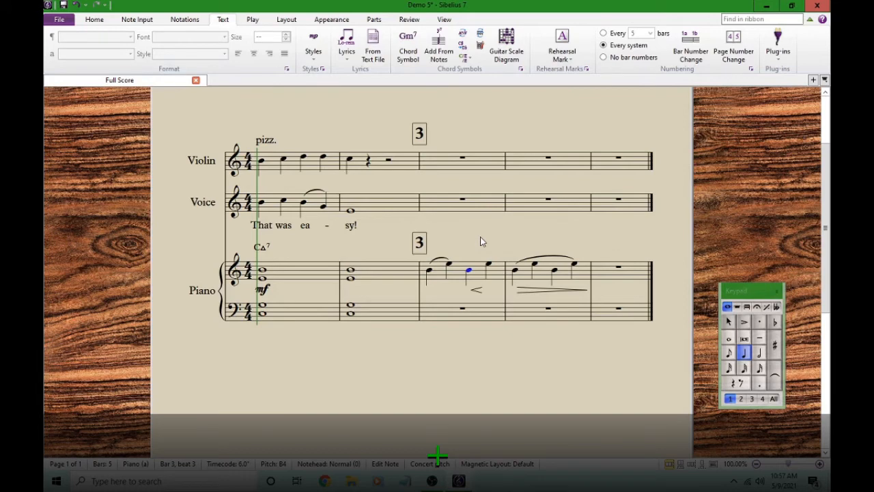
pyautogui.press('KP_Add')
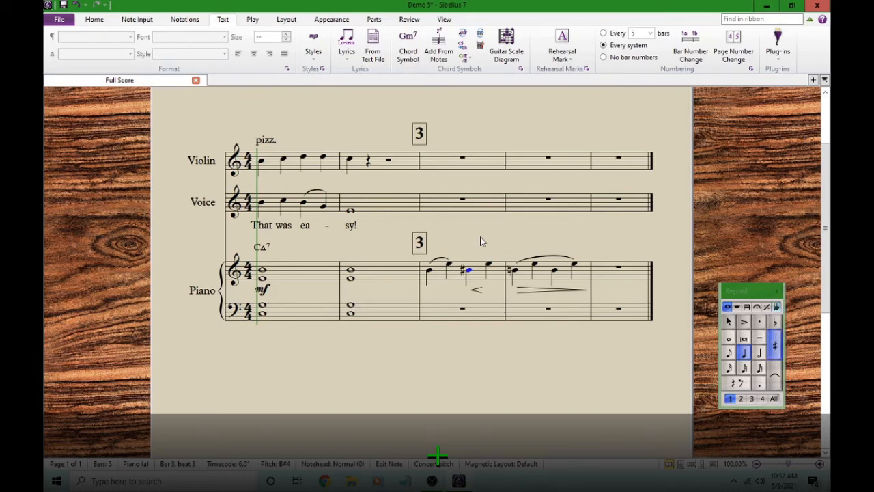
pyautogui.press('KP_Add')
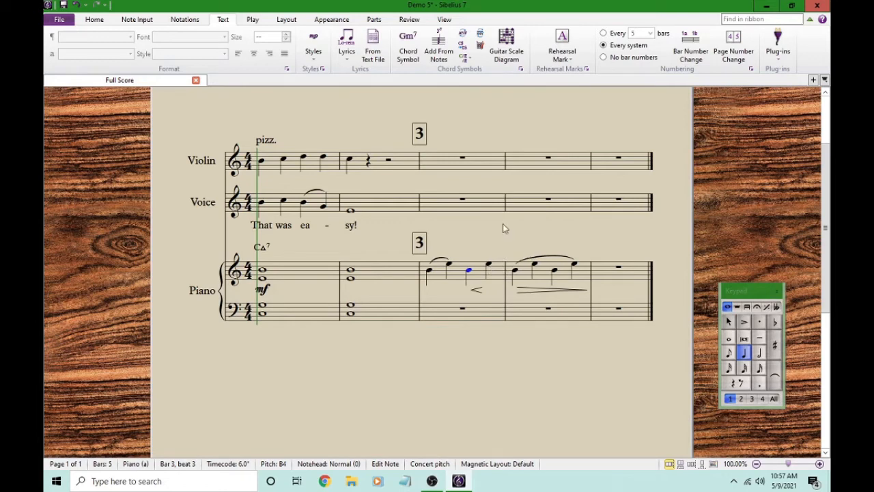
# Lower the last note of bar 3 in the upper Piano staff to B4 and tie the preceding B4 to it
pyautogui.click(488, 264)
pyautogui.press('Down')
pyautogui.press('Down')
pyautogui.press('Down')
pyautogui.press('Escape')
pyautogui.click(468, 272)
pyautogui.press('Return')
pyautogui.press('Return')
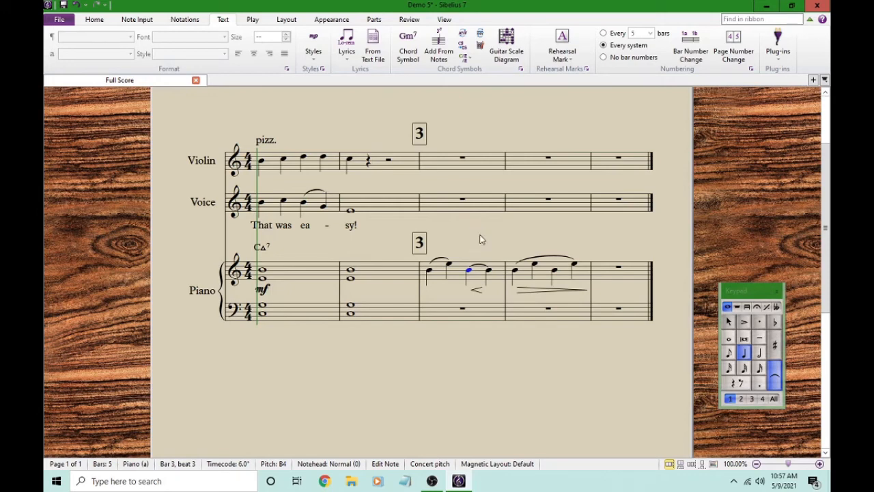
pyautogui.click(480, 239)
# Enter a dotted quarter-note B4 followed by an eighth-note C5 in bar 5 of the upper Piano staff
pyautogui.click(610, 273)
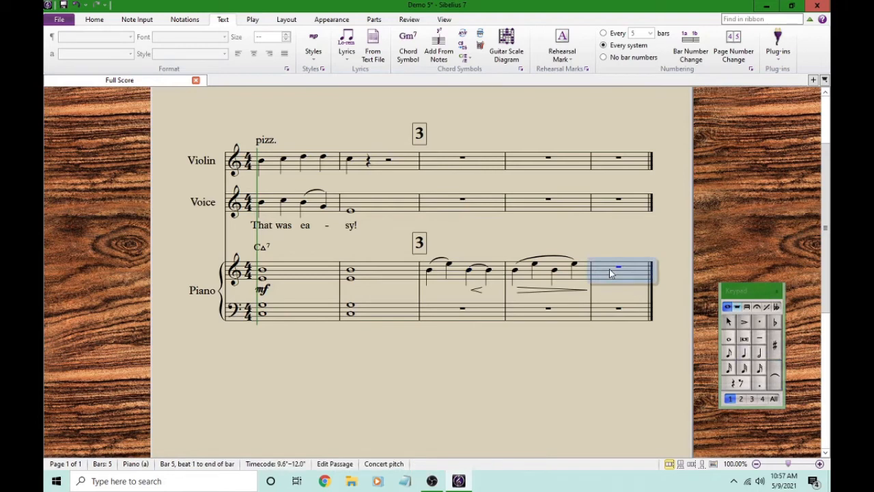
pyautogui.press('n')
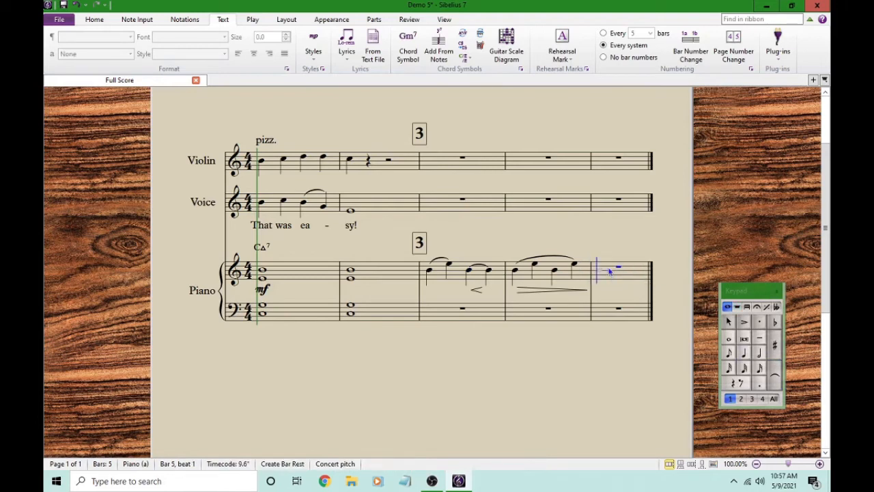
pyautogui.press('b')
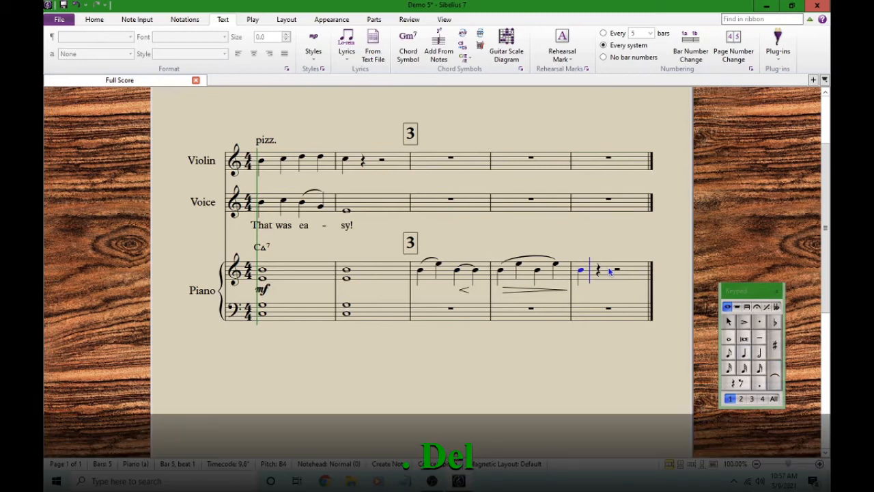
pyautogui.press('.')
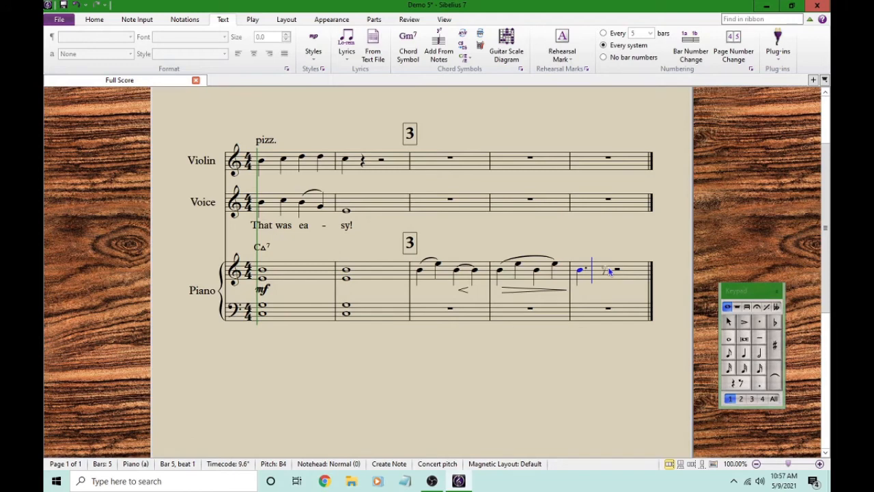
pyautogui.click(609, 271)
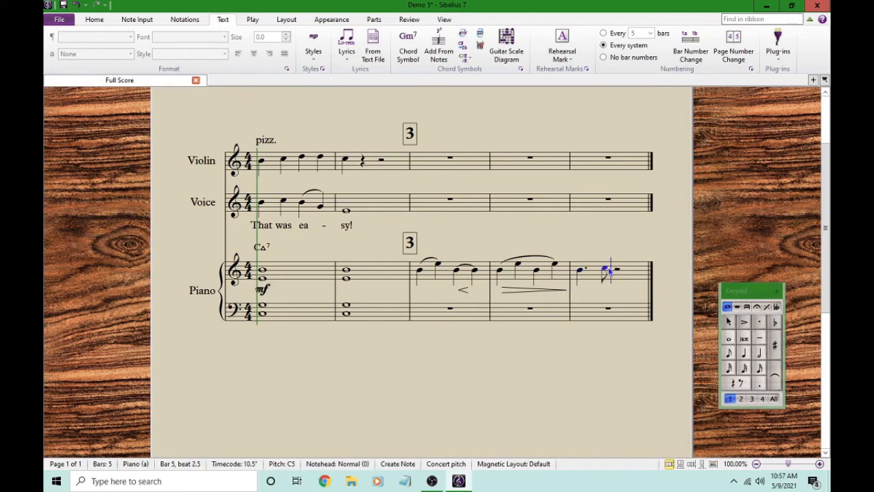
pyautogui.press('Escape')
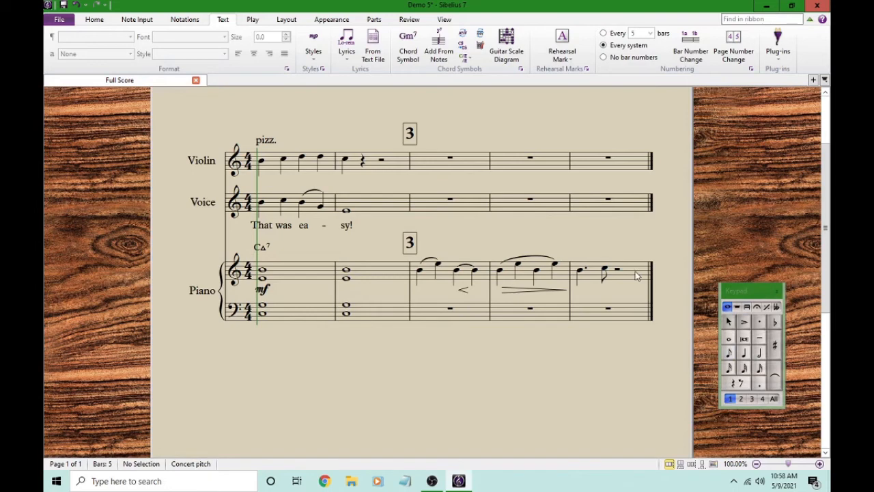
# Add a bar at the end of the score and enter an eighth-note triplet G, A, B on its first beat in the upper Piano staff
pyautogui.hotkey('ctrl', 'b')
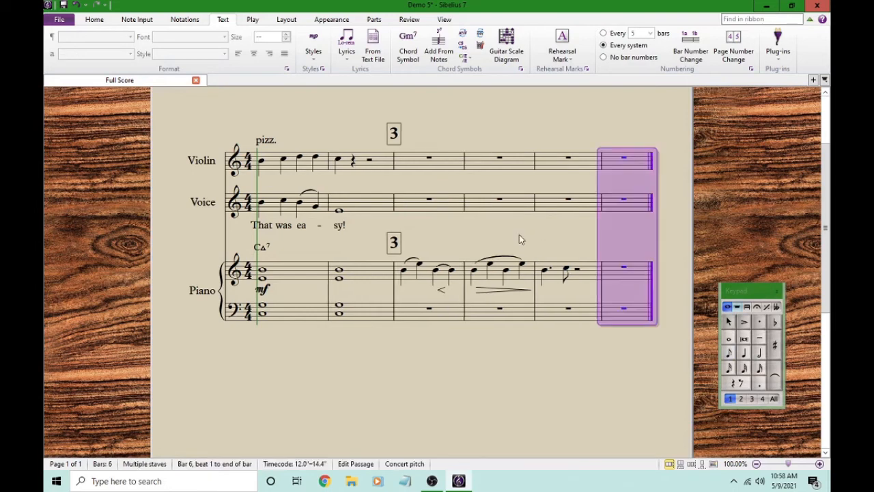
pyautogui.click(519, 234)
pyautogui.click(611, 273)
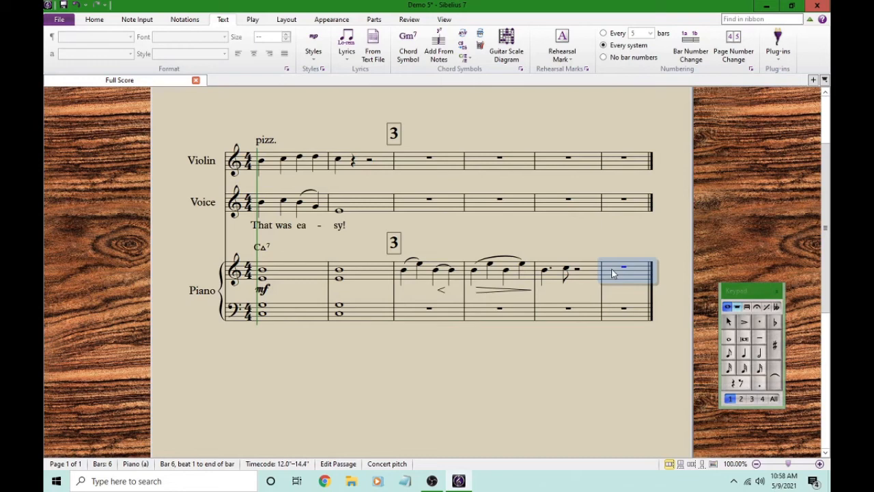
pyautogui.press('n')
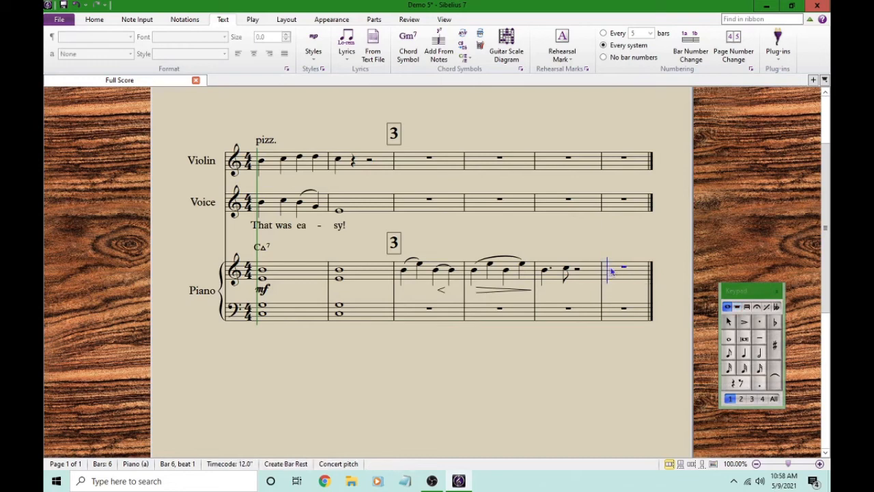
pyautogui.press('g')
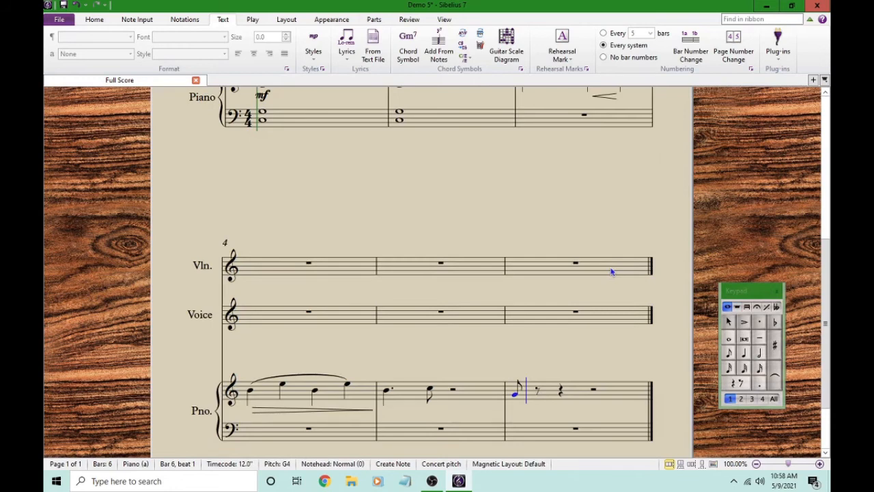
pyautogui.hotkey('ctrl', '3')
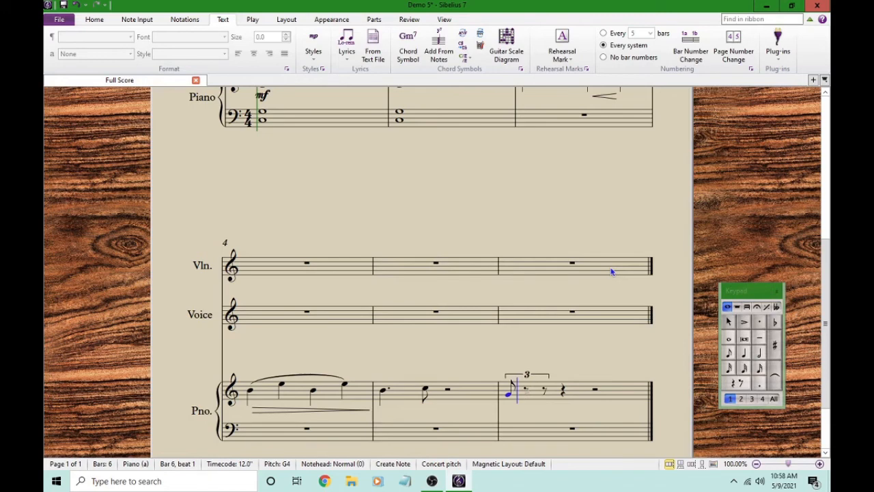
pyautogui.press('a')
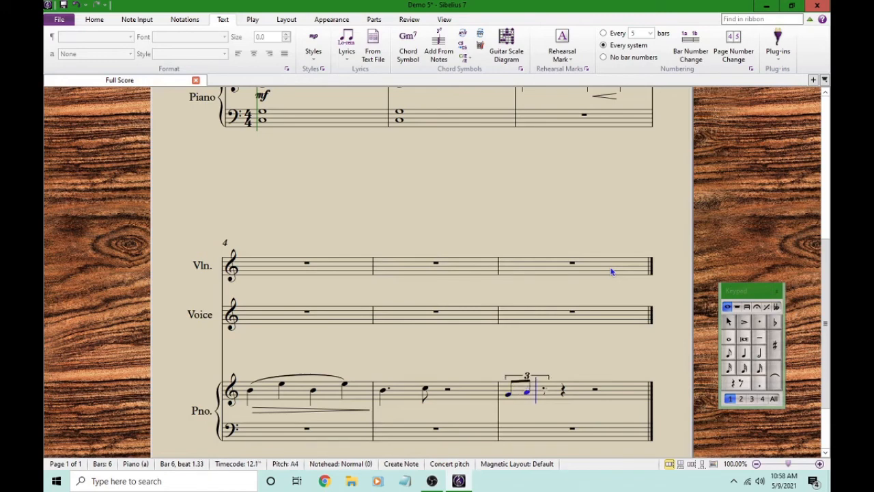
pyautogui.press('b')
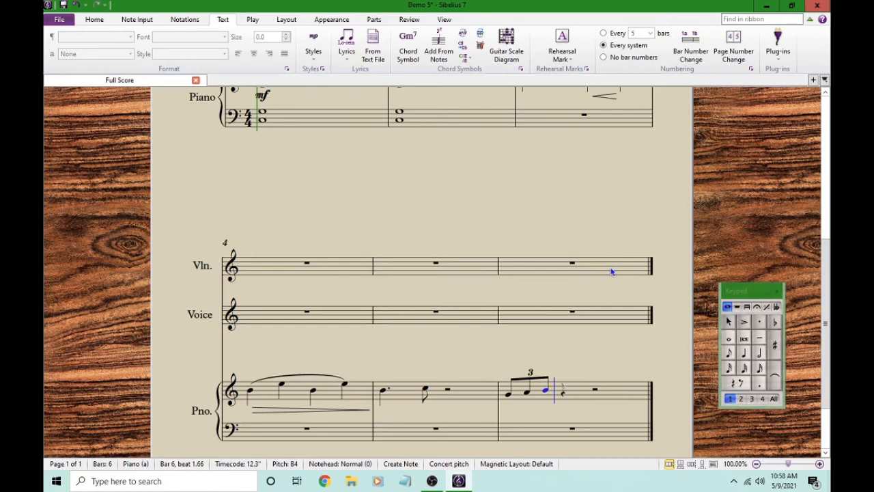
# Continue bar 6 of the upper Piano staff with a quarter-note triplet C, B, A and a quarter-note G on beat 4
pyautogui.press('c')
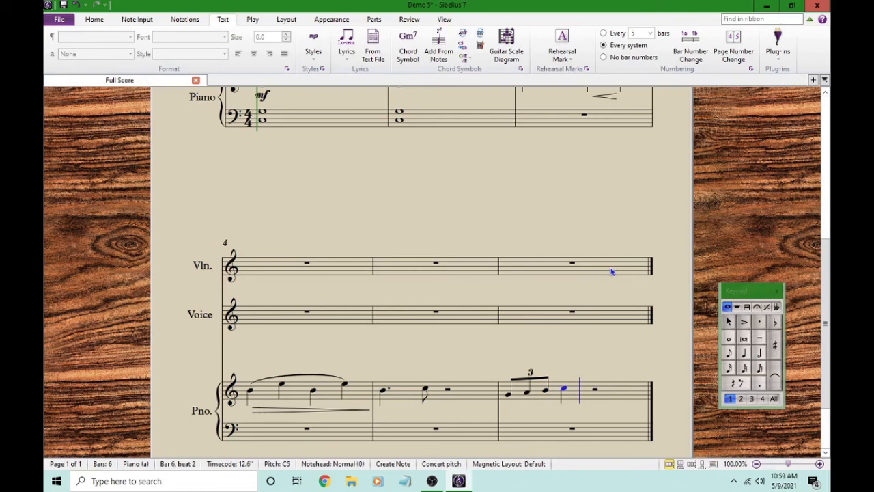
pyautogui.hotkey('ctrl', '3')
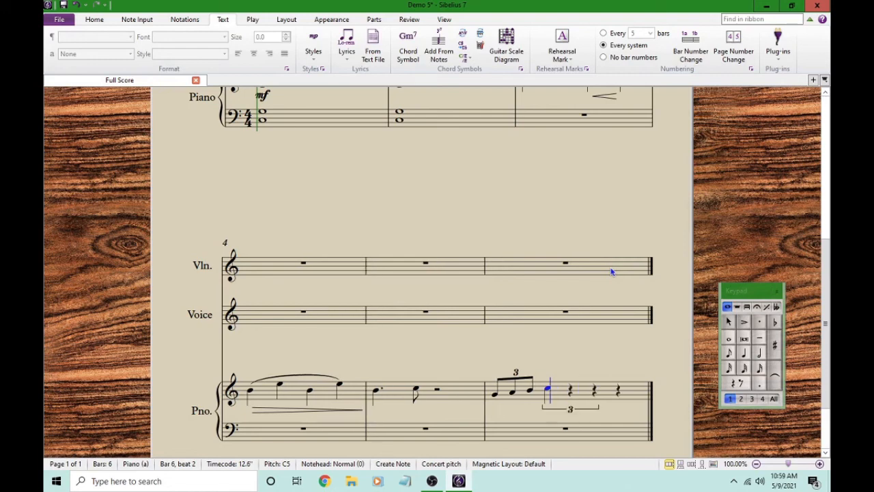
pyautogui.press('c')
pyautogui.press('a')
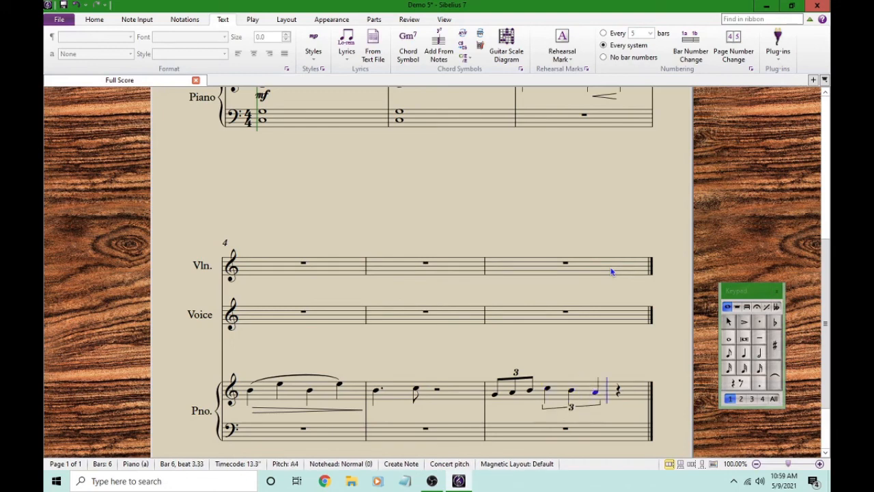
pyautogui.press('g')
pyautogui.press('Escape')
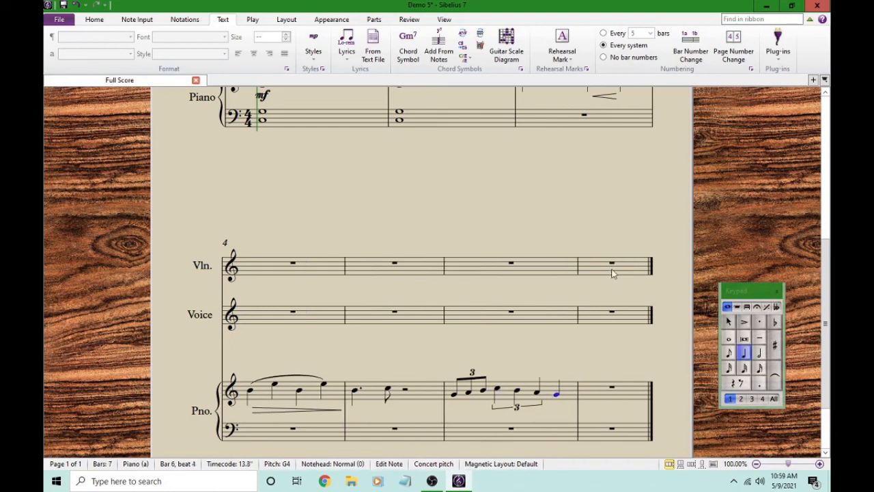
pyautogui.scroll(5, 542, 199)
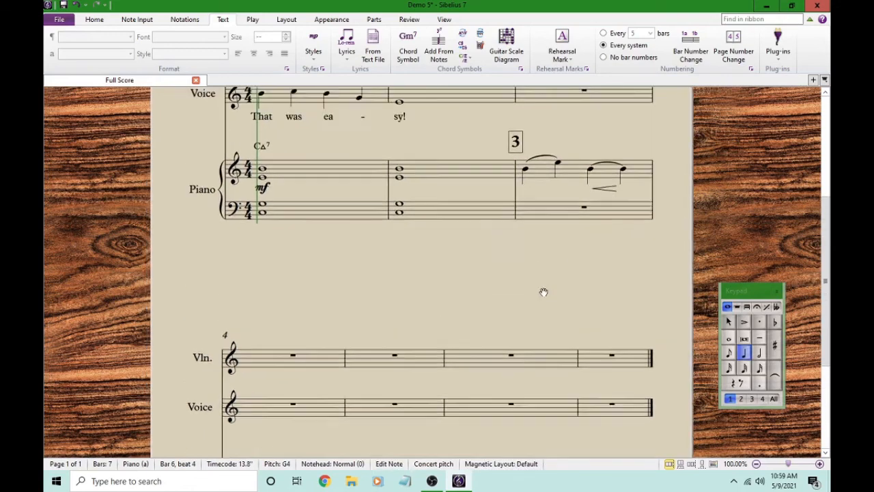